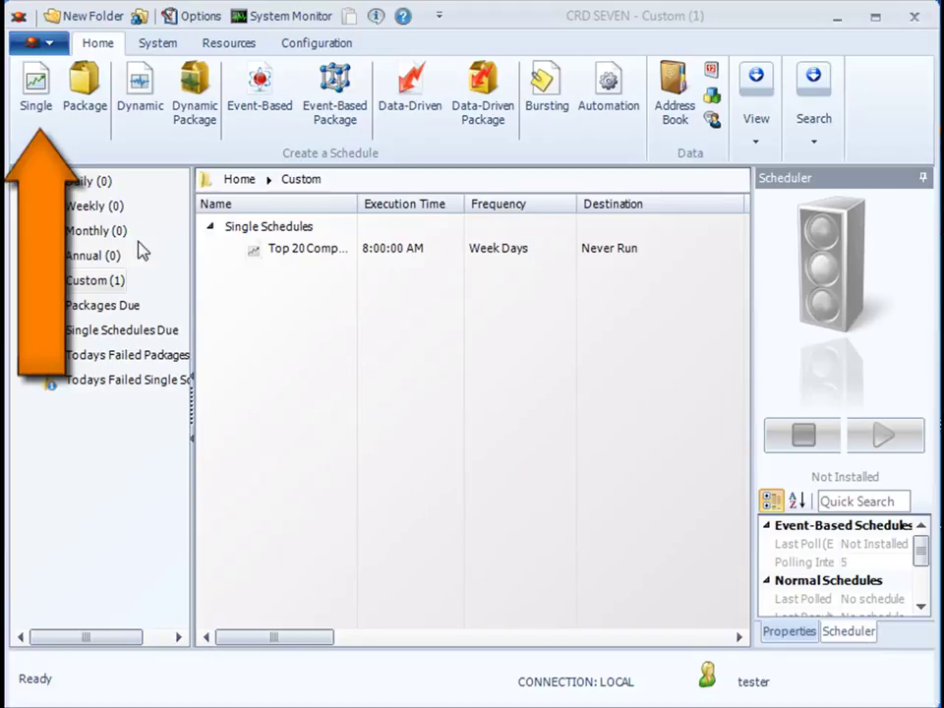
- Start a single schedule and load samplerpt-parameter.rpt from the CRD Samples folder
click(43, 114)
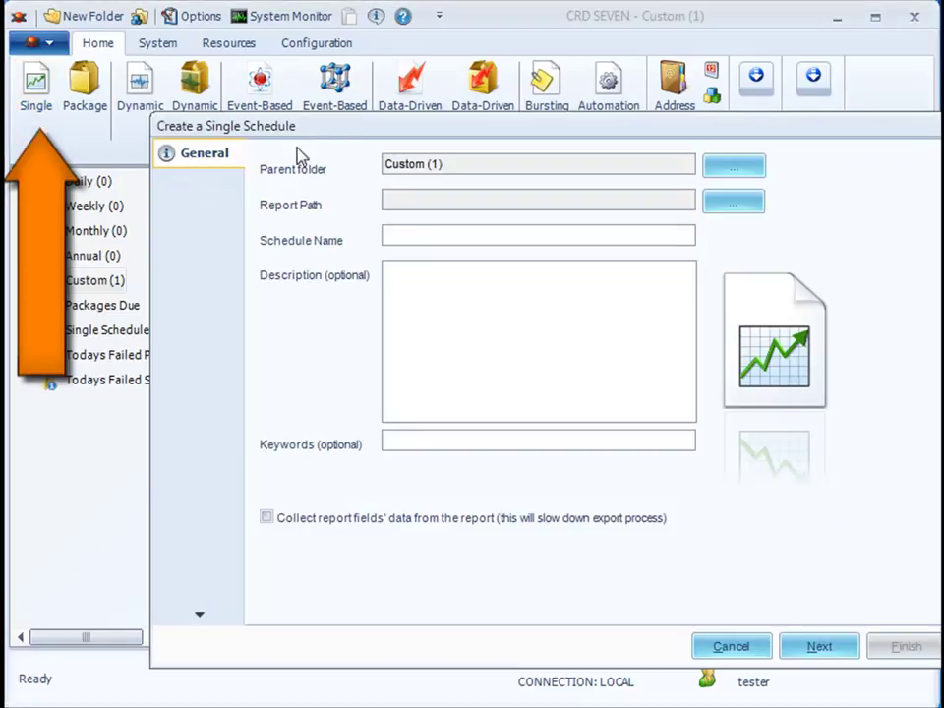
drag(368, 137, 282, 92)
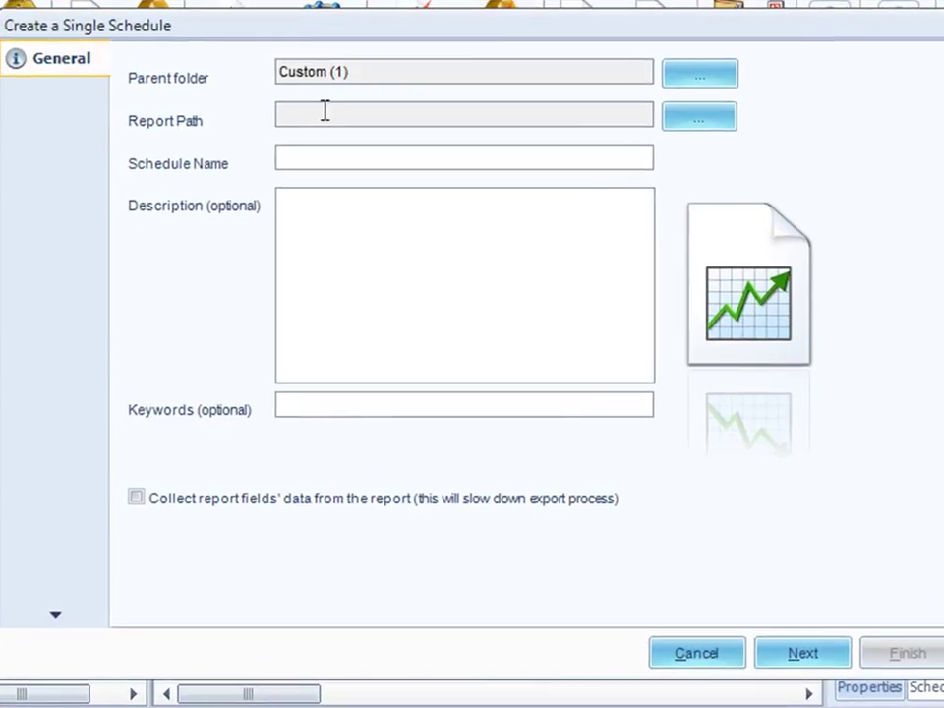
click(698, 119)
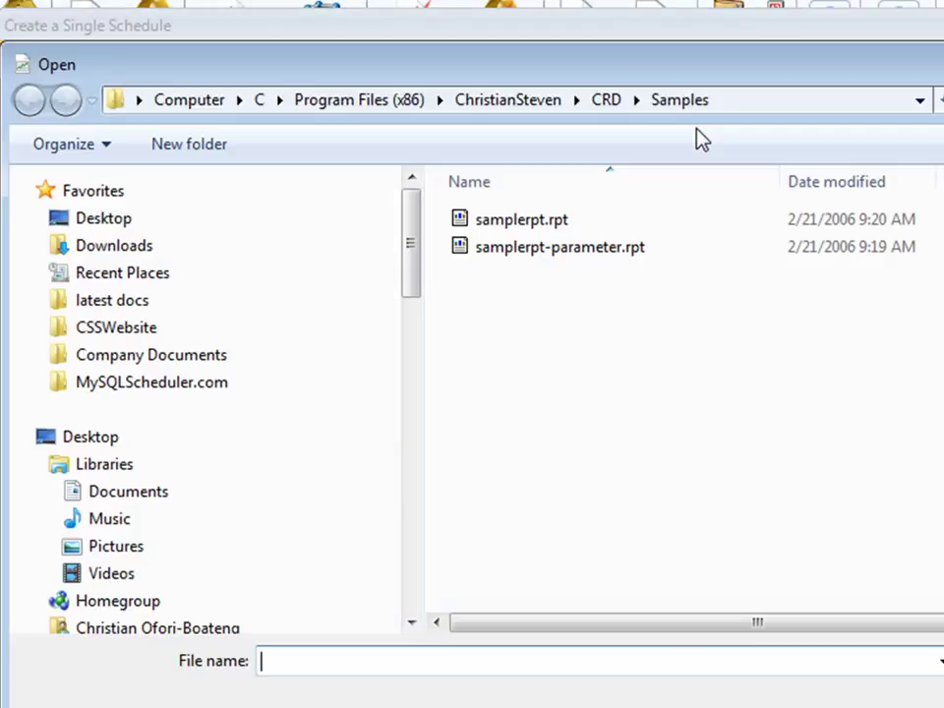
click(558, 251)
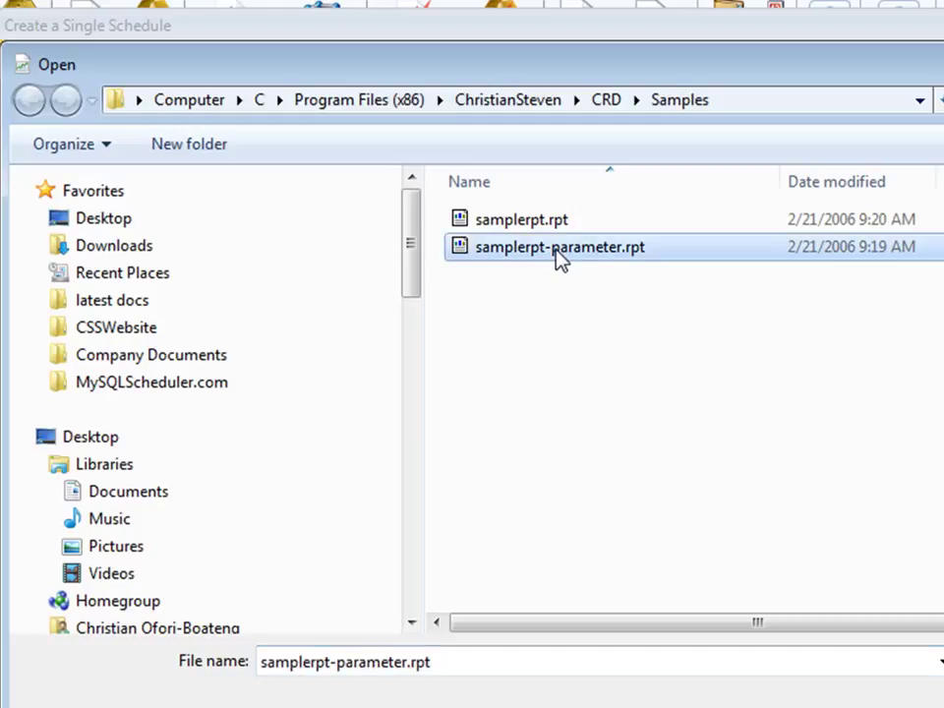
double_click(558, 251)
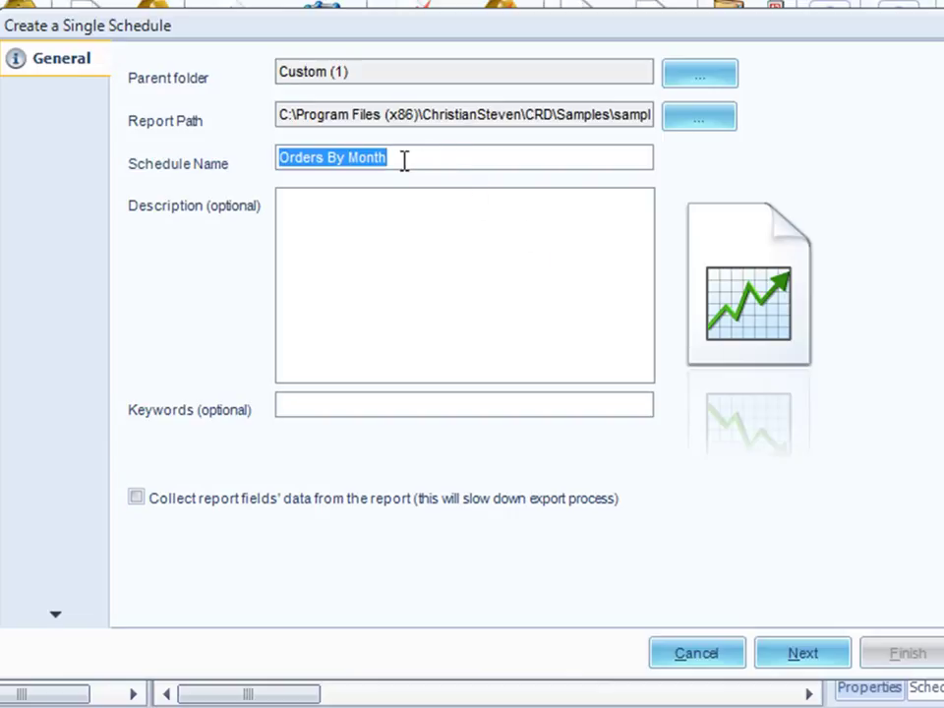
- Enter description 'Test of Orders by Month' and keywords 'order, month, test, weekdays'
drag(403, 160, 258, 167)
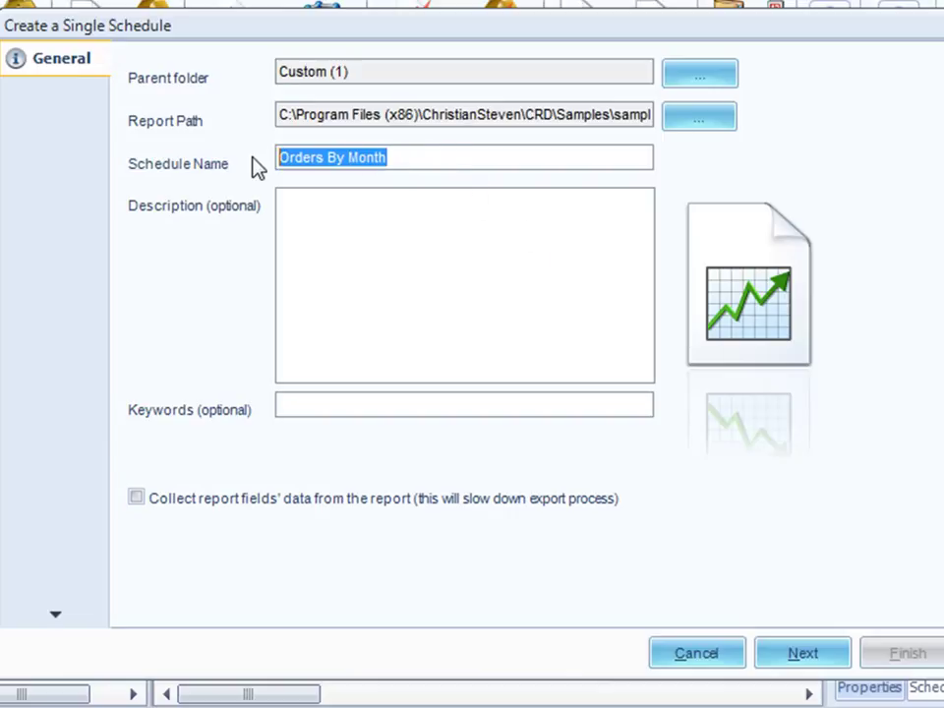
click(309, 234)
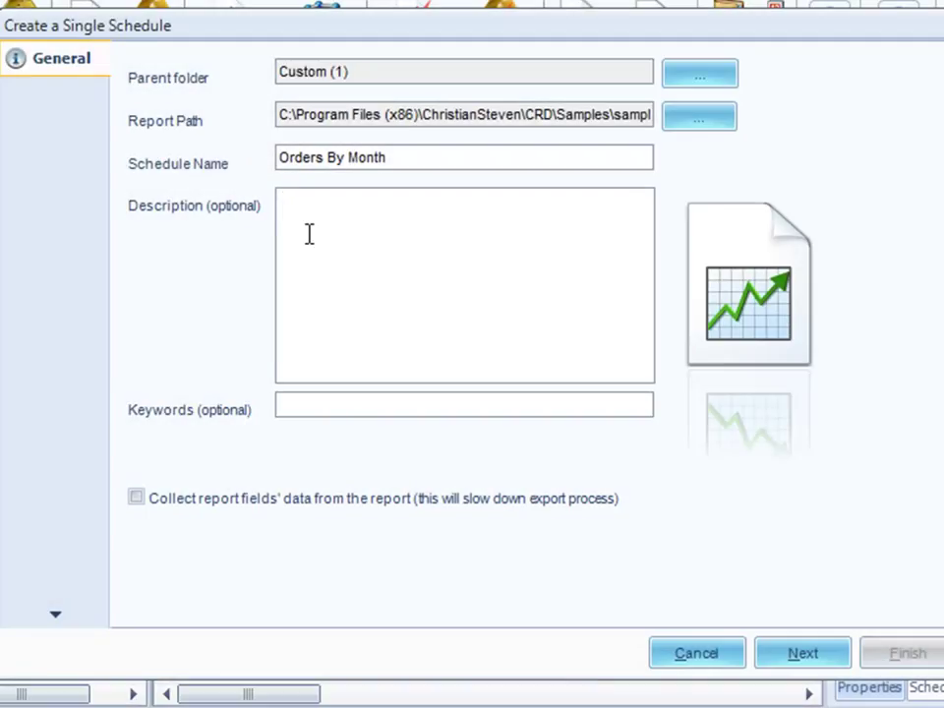
text(Test of Orders by Month)
click(302, 408)
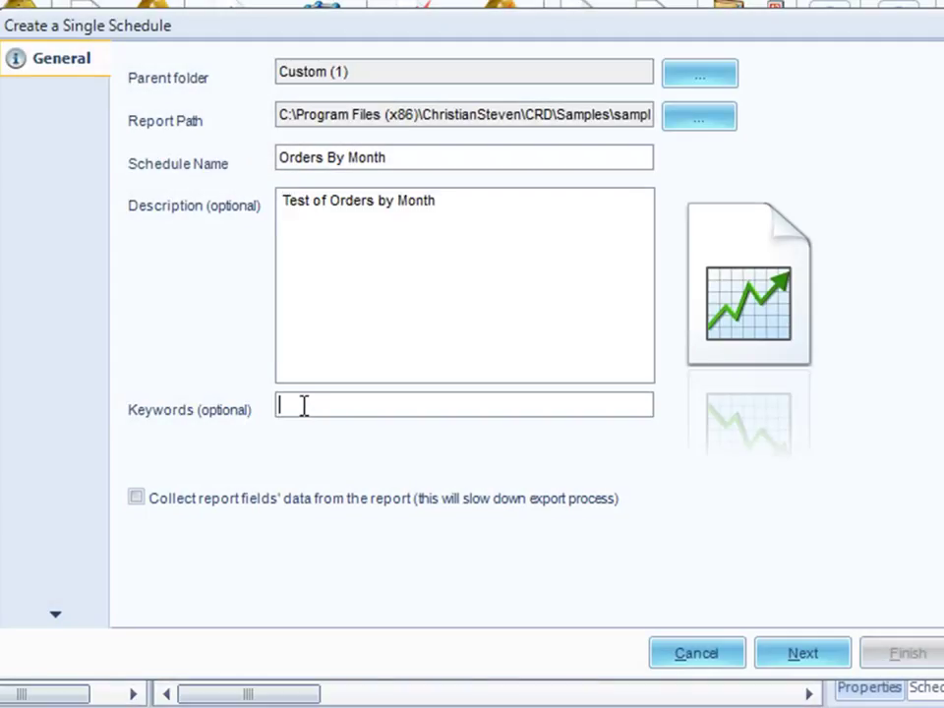
text(order, month, test, weekdays)
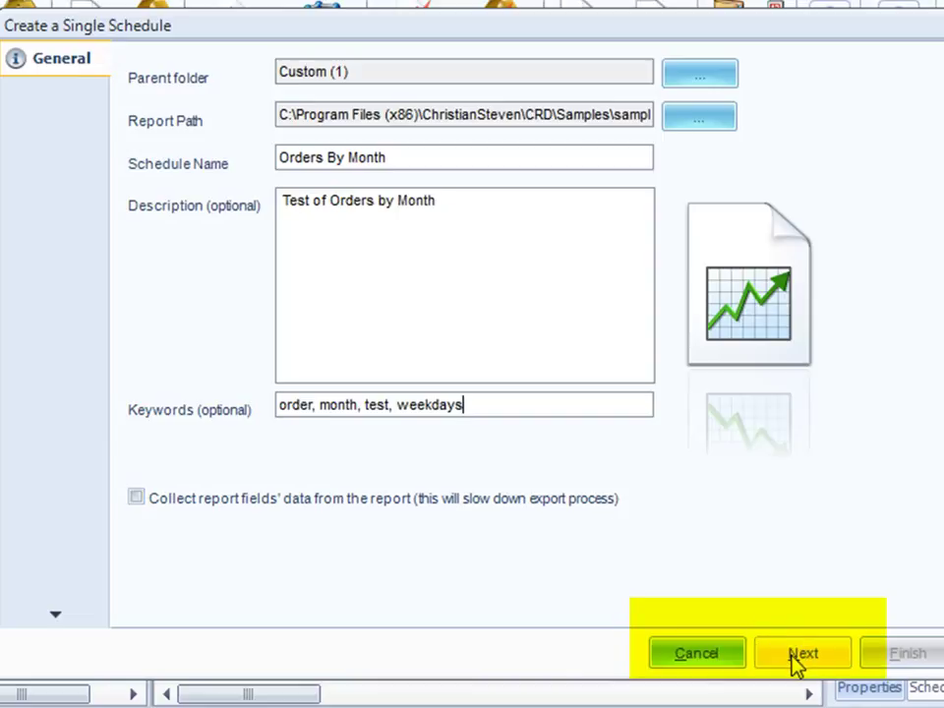
- On the Schedule page, set the start date to 6/13/2011 and turn off the end date
click(793, 657)
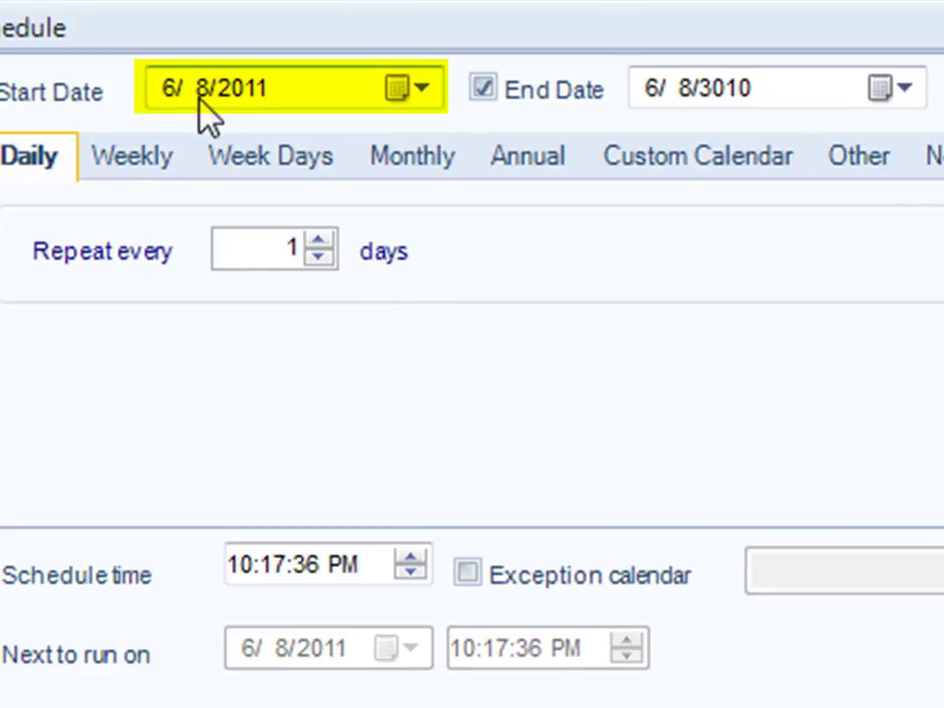
click(420, 90)
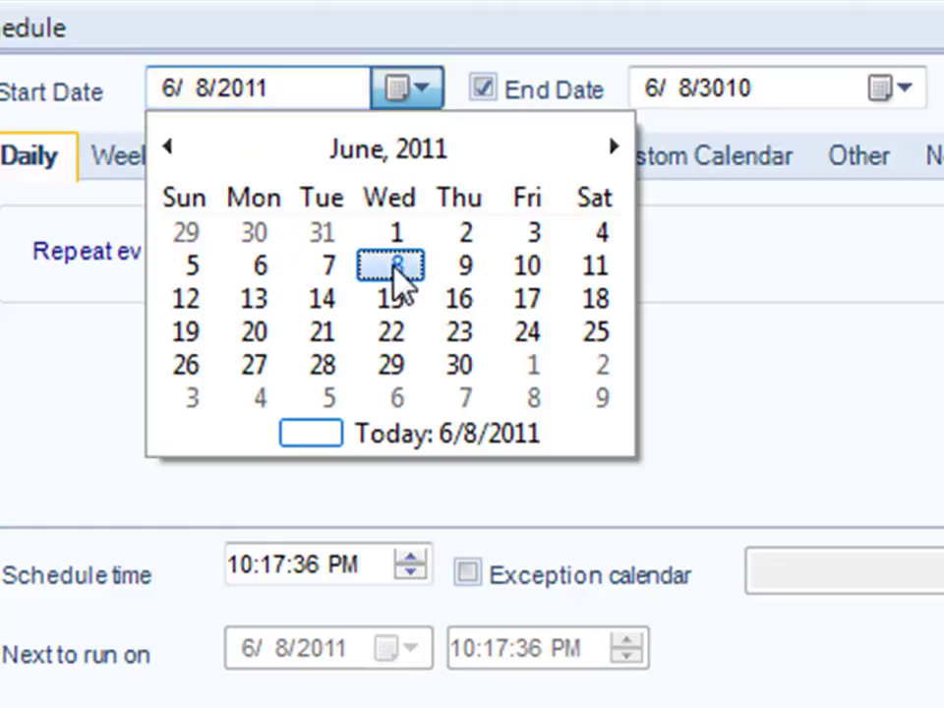
click(250, 305)
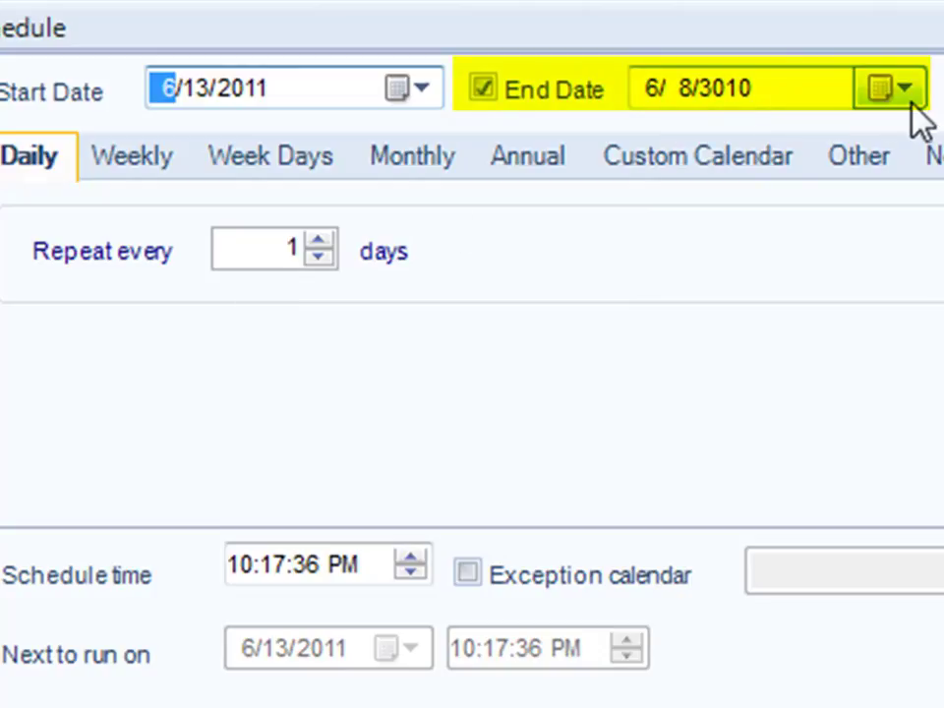
click(483, 87)
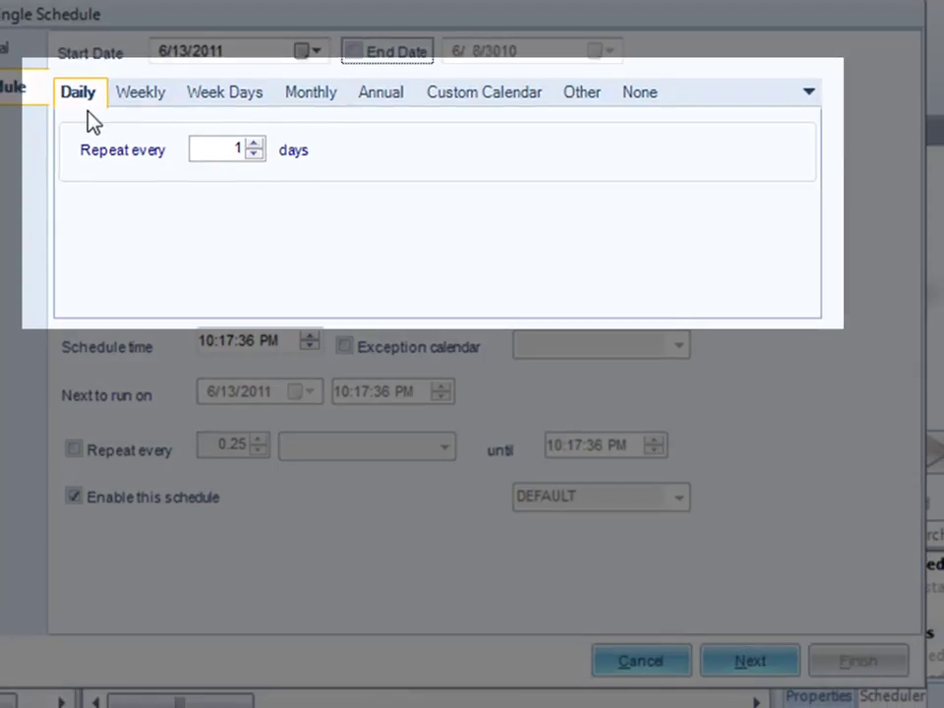
- Review the frequency options and choose Week Days as the schedule frequency
click(152, 96)
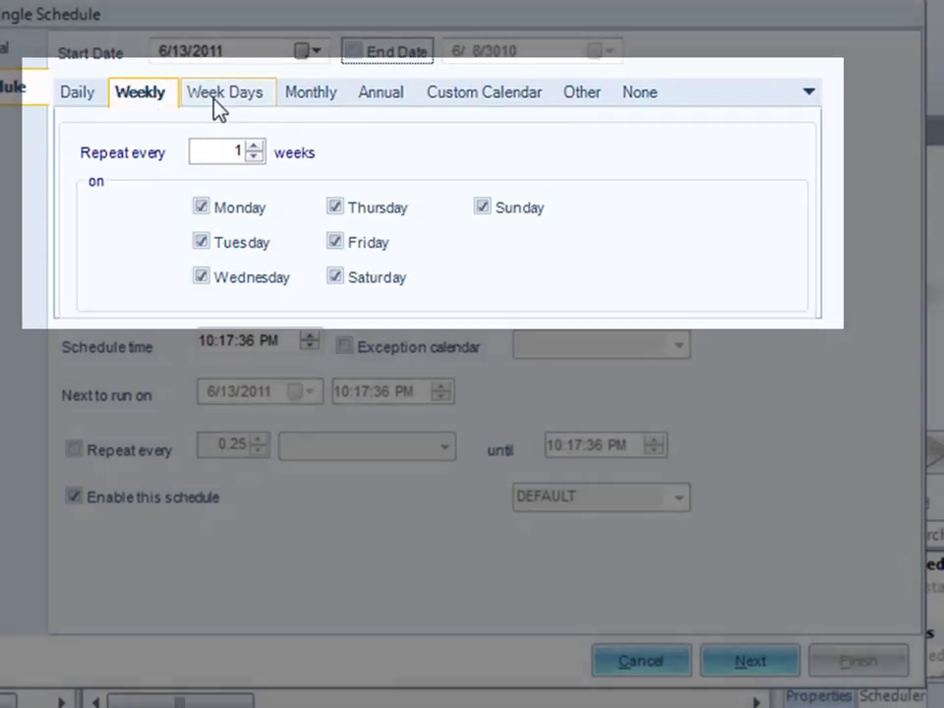
click(214, 99)
click(304, 106)
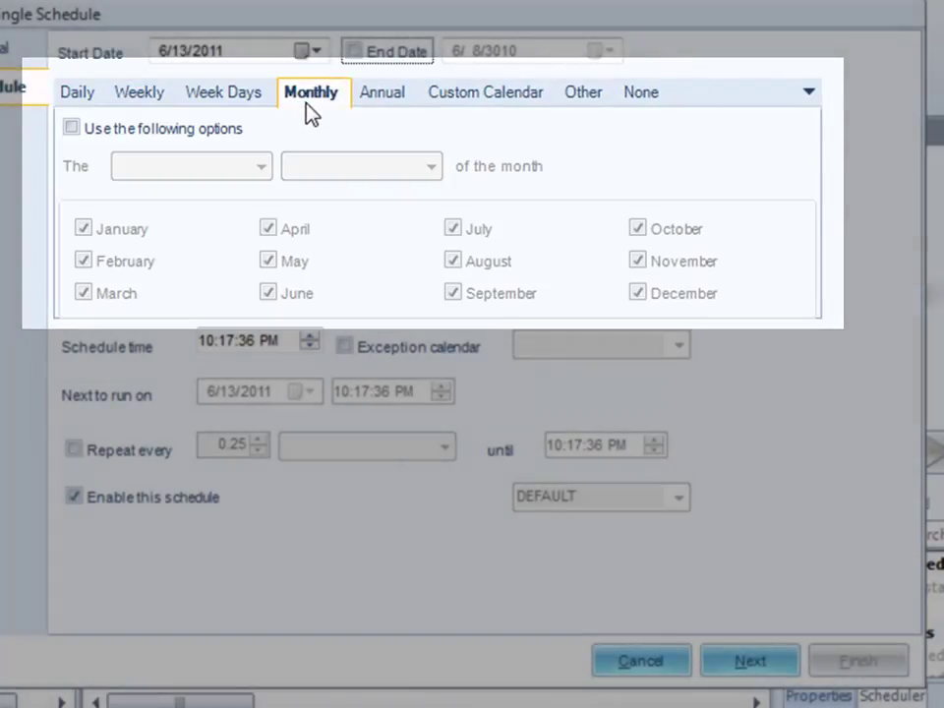
click(383, 110)
click(484, 107)
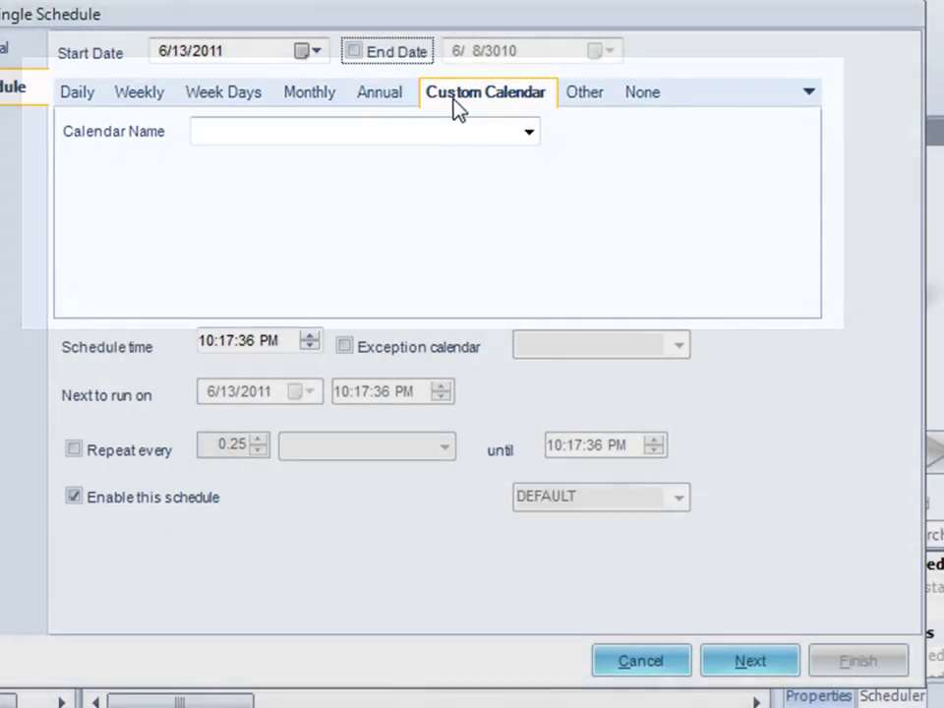
click(580, 103)
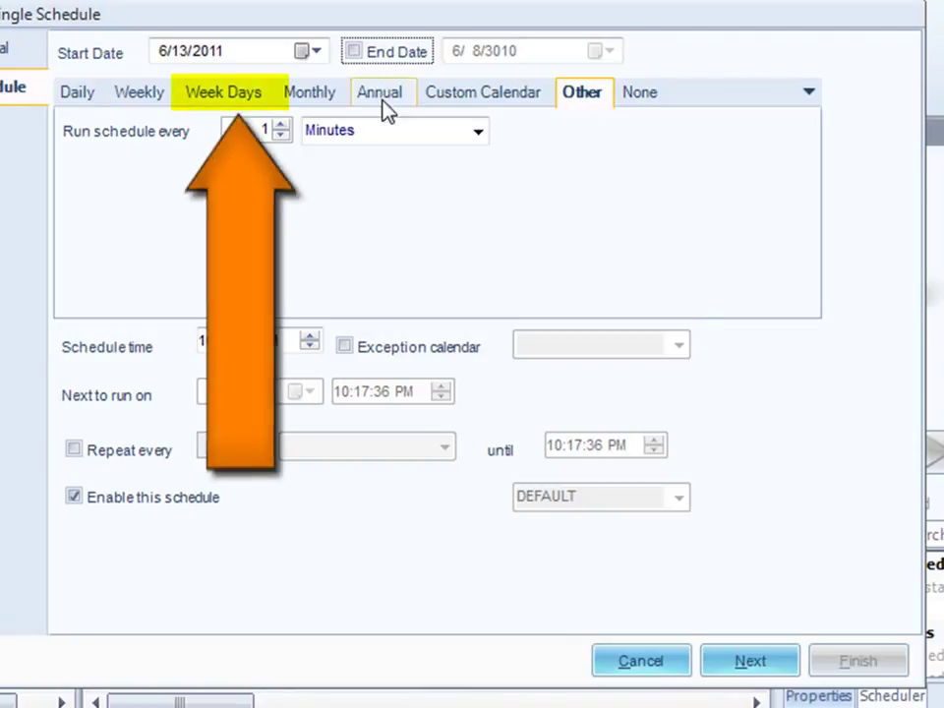
click(227, 106)
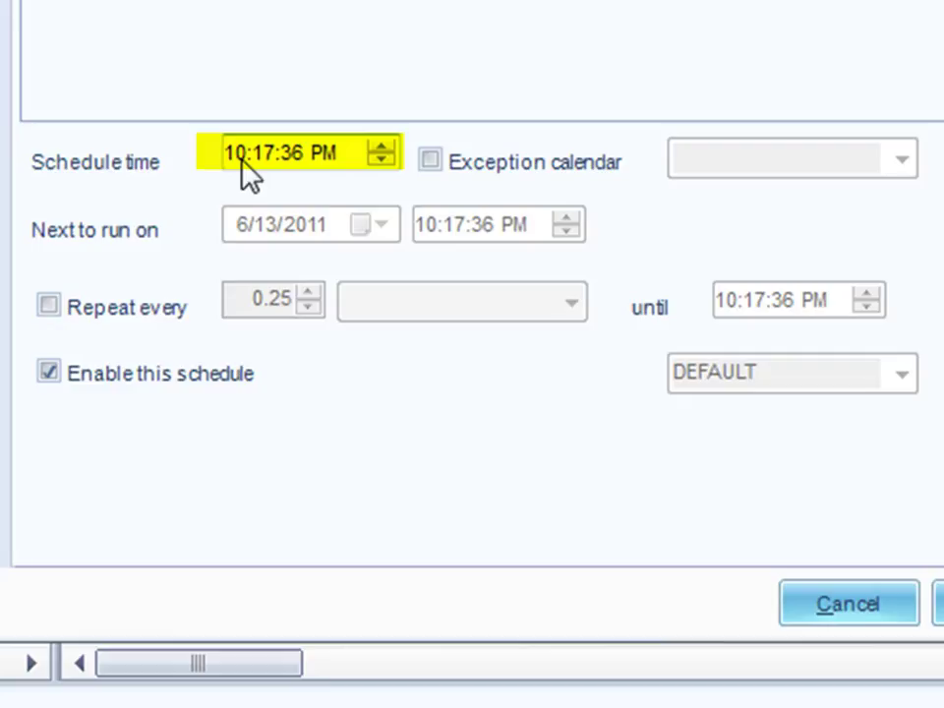
- Enter 8:00:00 AM as the schedule time
click(242, 163)
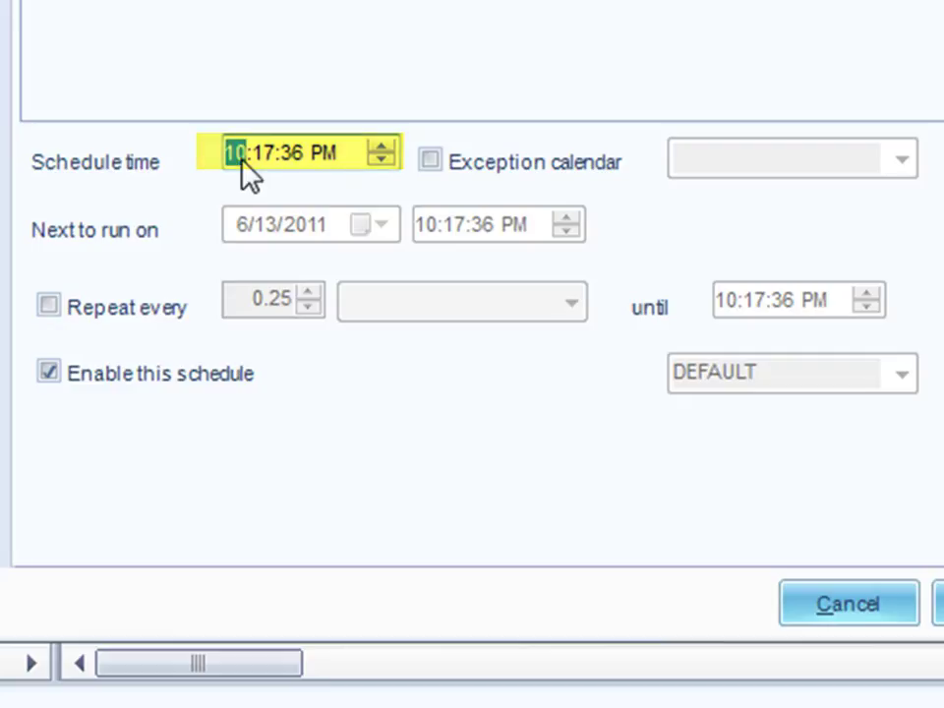
text(8)
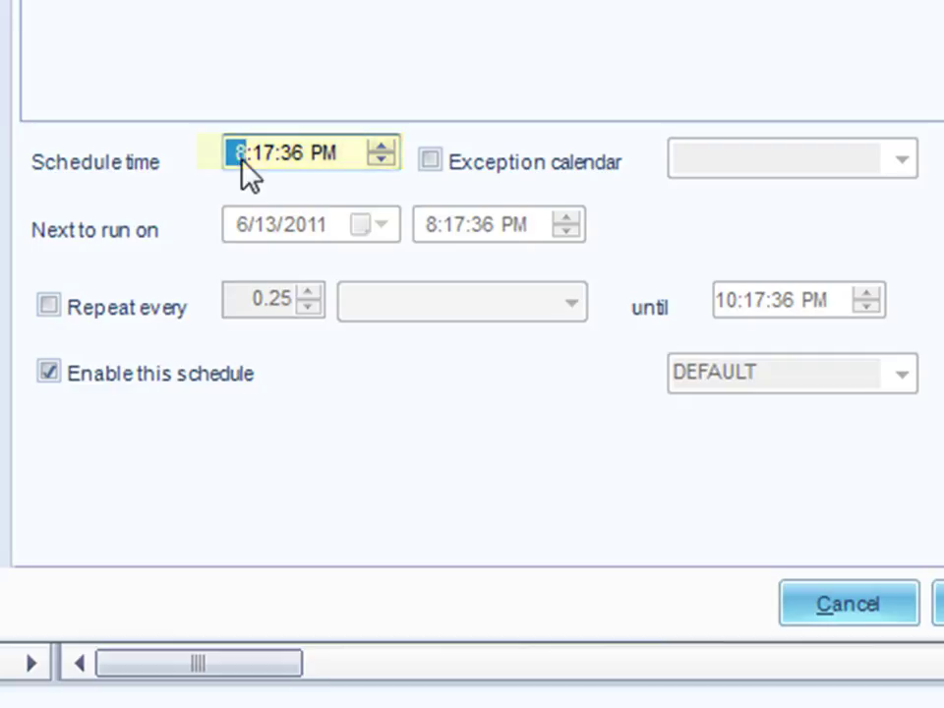
key(Right)
text(00:)
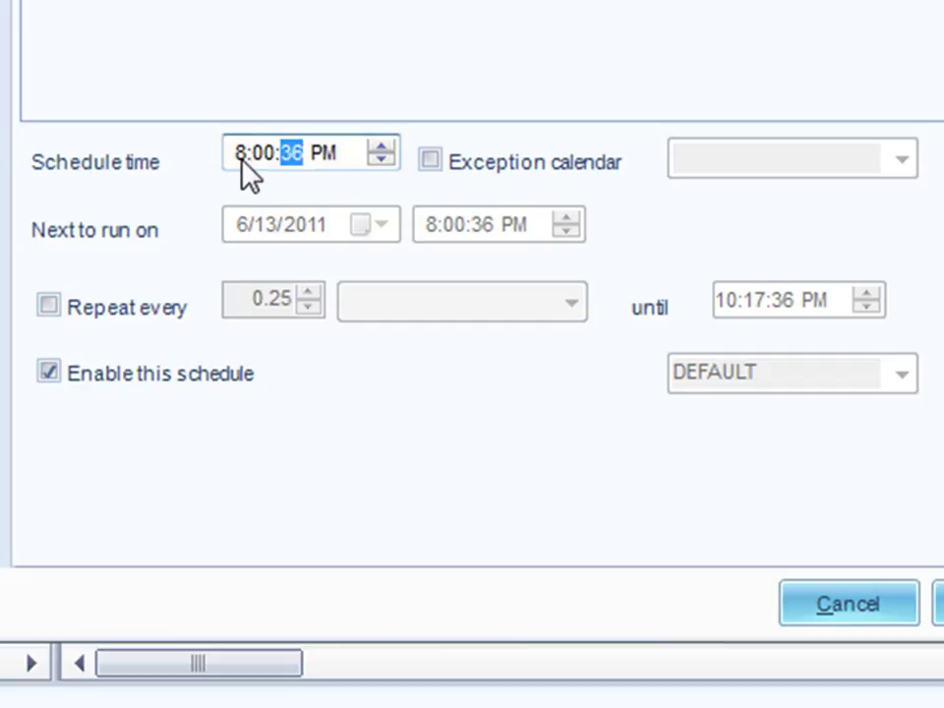
text(00)
key(Right)
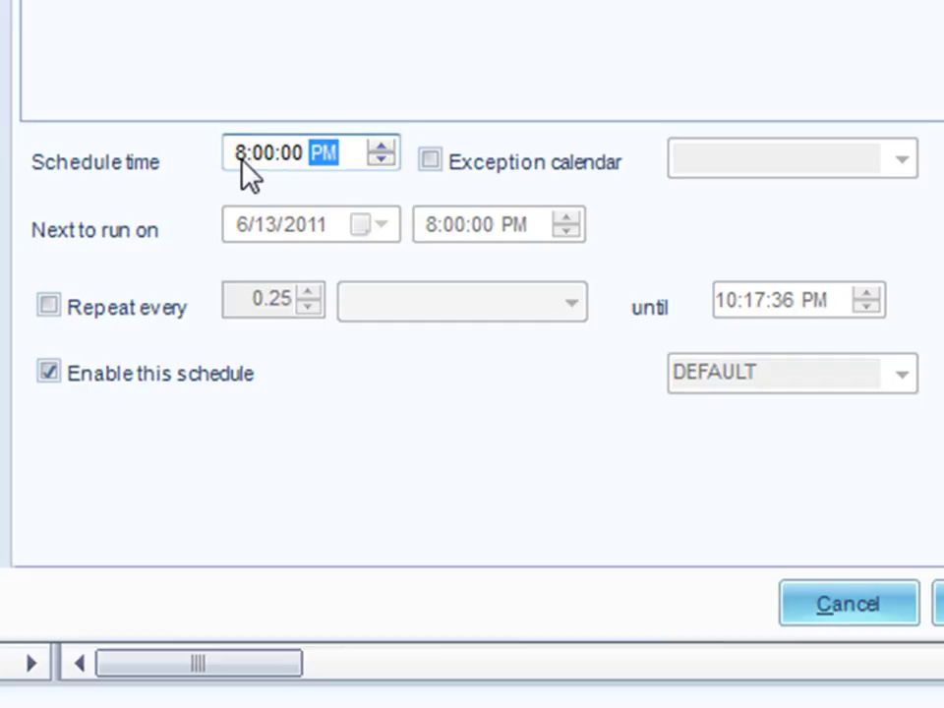
text(a)
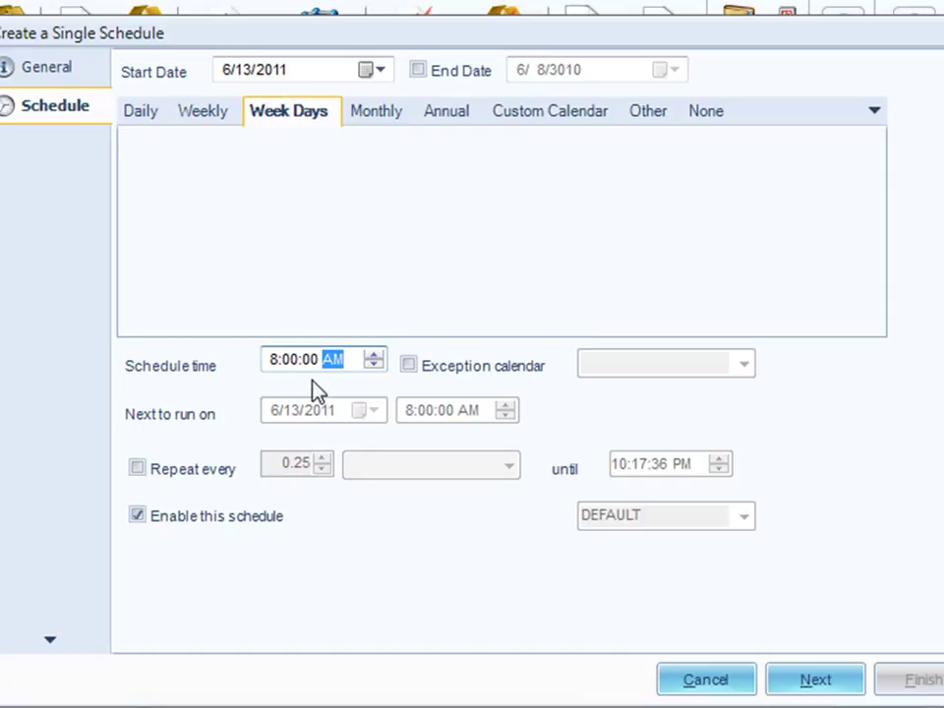
- Advance to the Destinations page and open the Add destination list
click(828, 690)
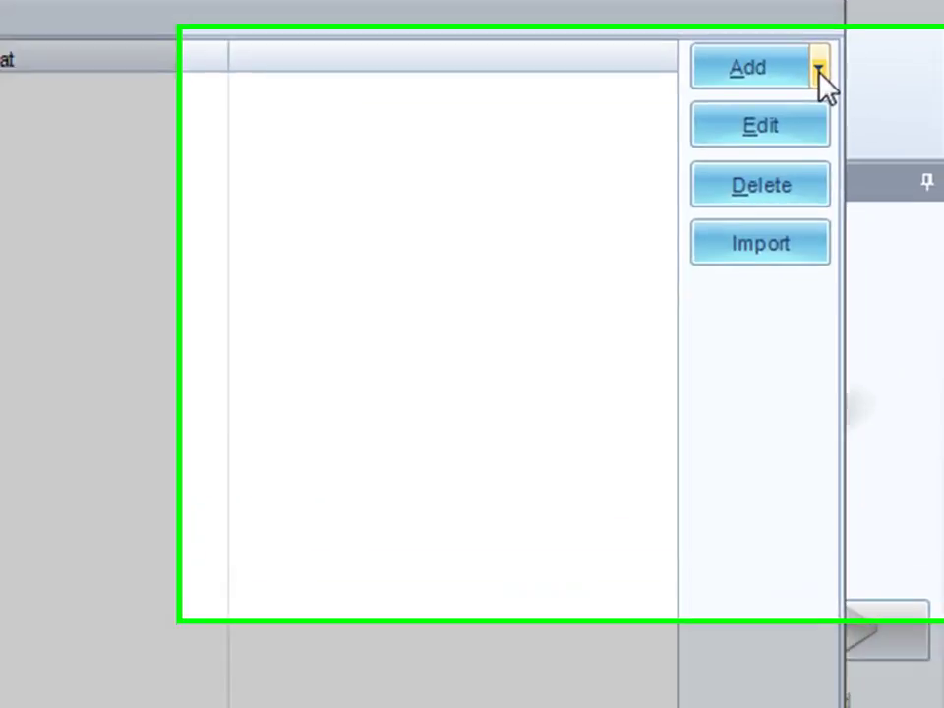
click(818, 71)
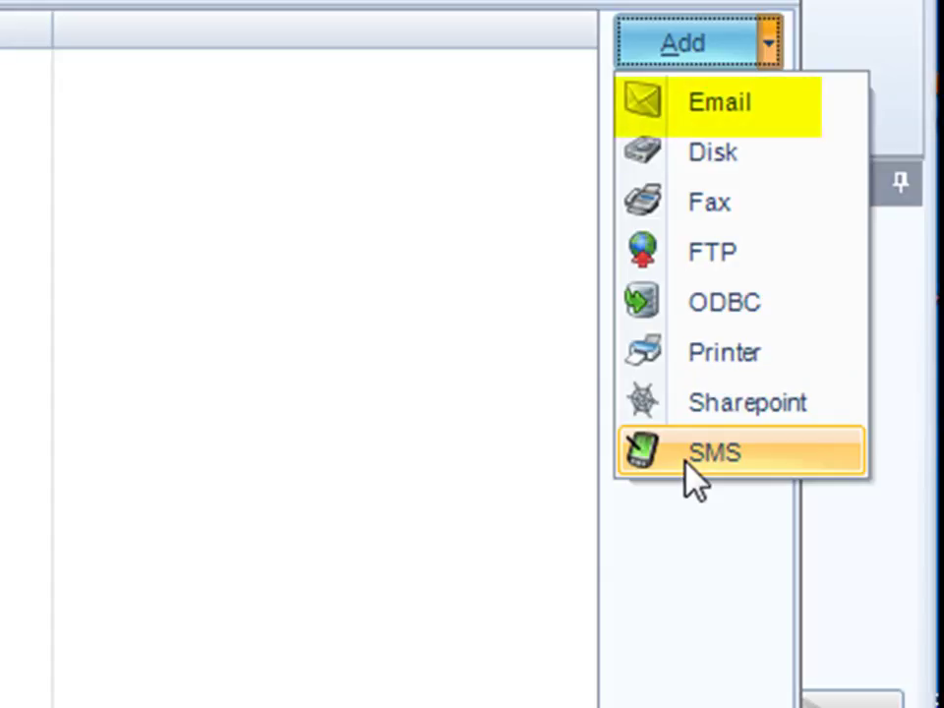
- Add an Email destination, name it for the recipient, and enter the first recipient address
click(716, 116)
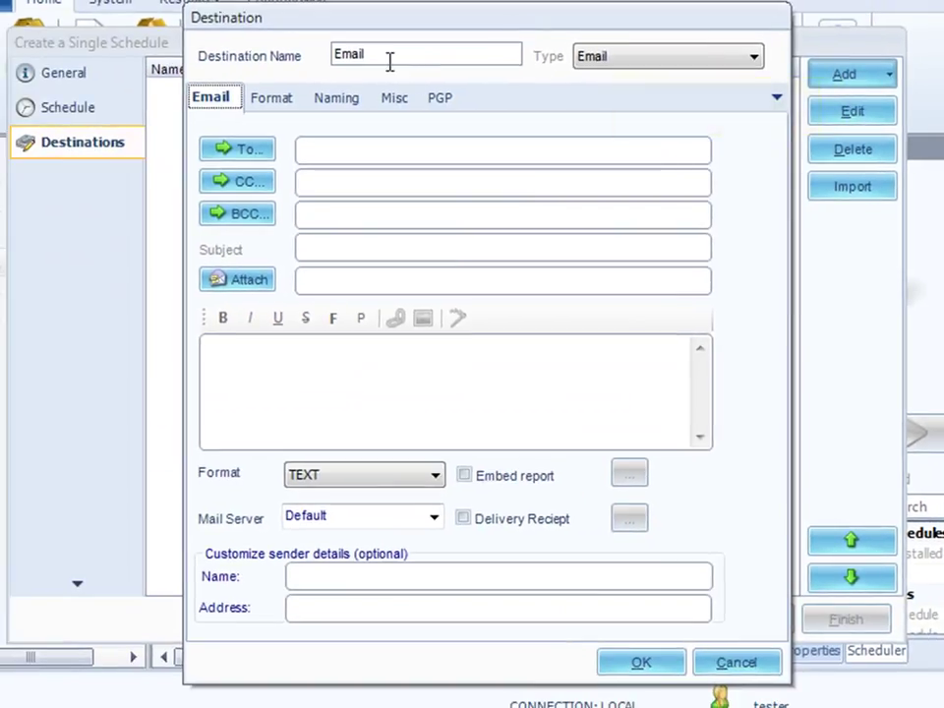
click(387, 54)
text(to John)
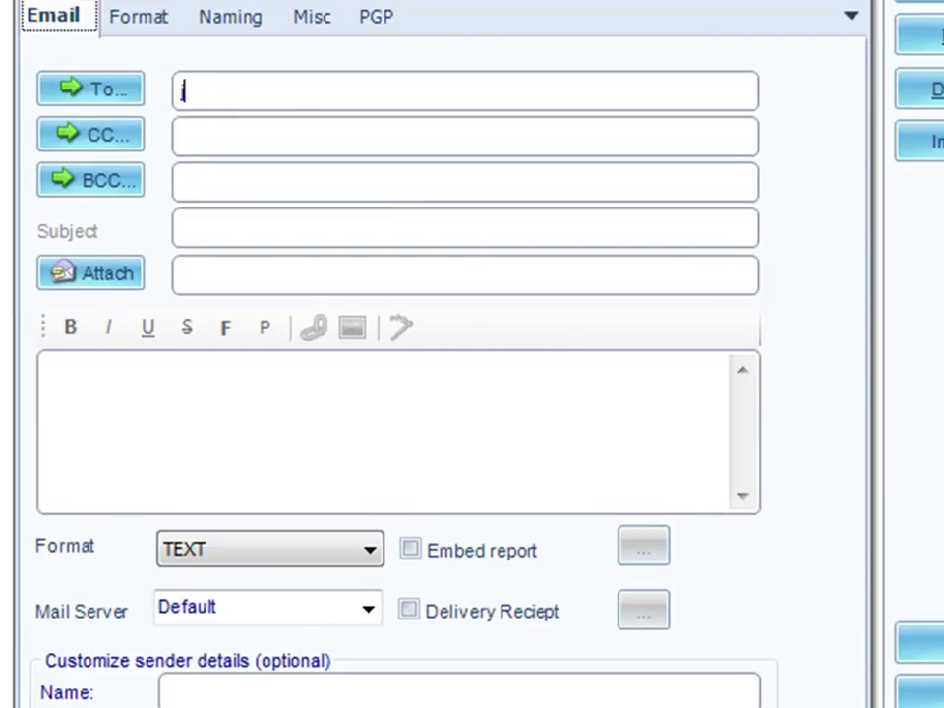
key(ctrl+v)
click(93, 86)
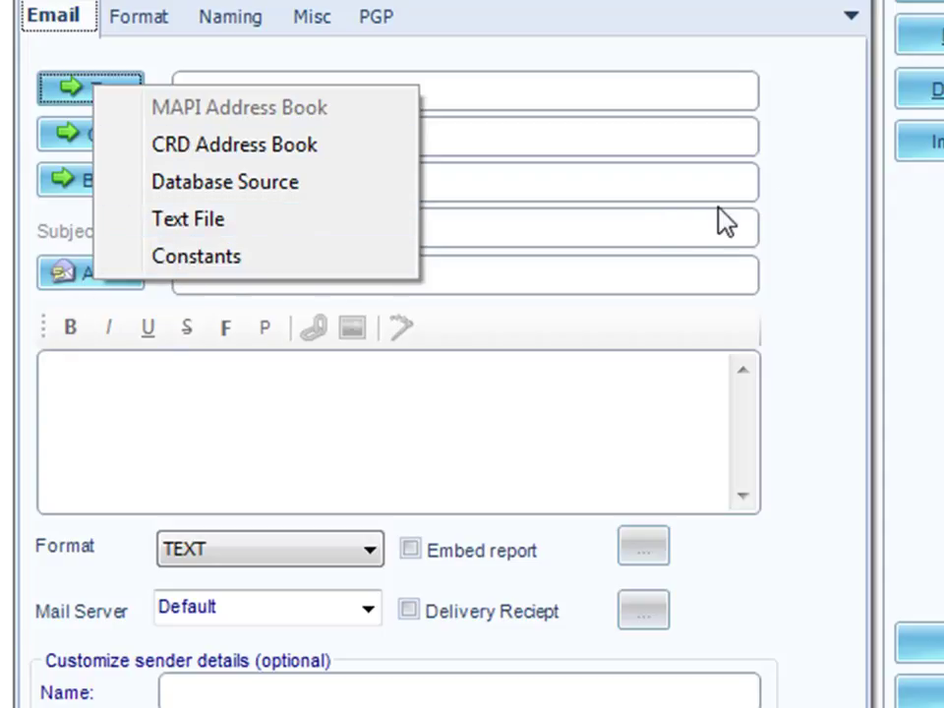
click(807, 195)
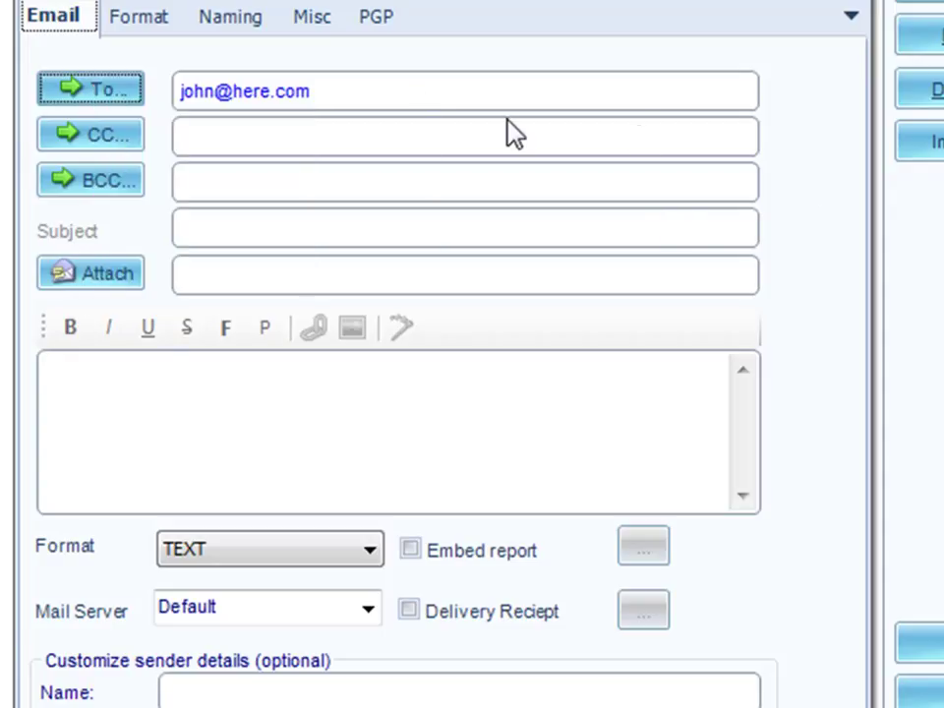
- Add a second recipient address and set the subject to 'Your Daily Report'
click(336, 91)
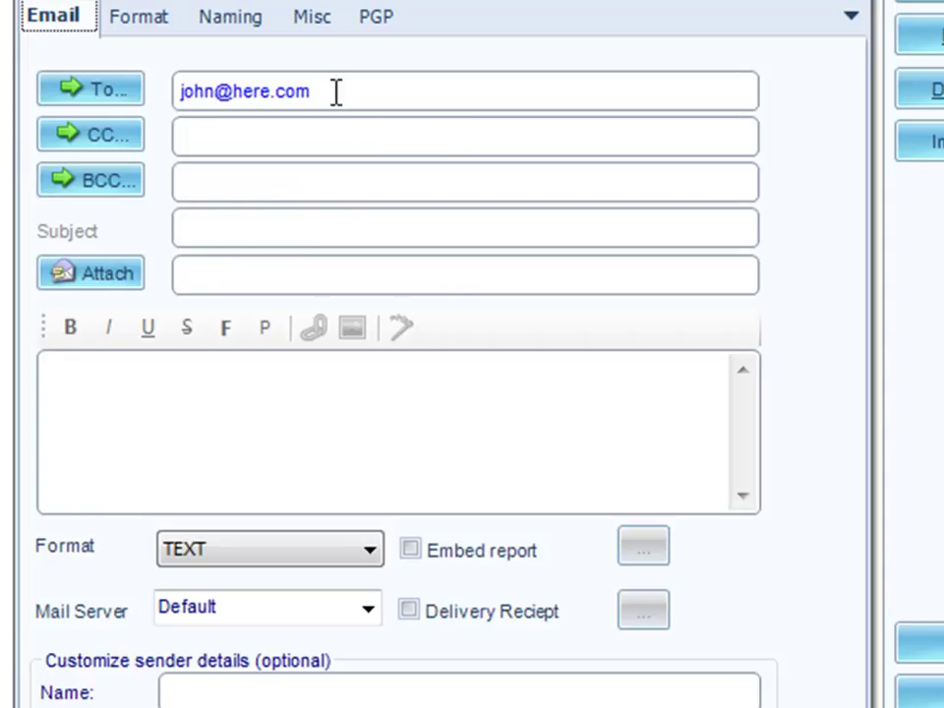
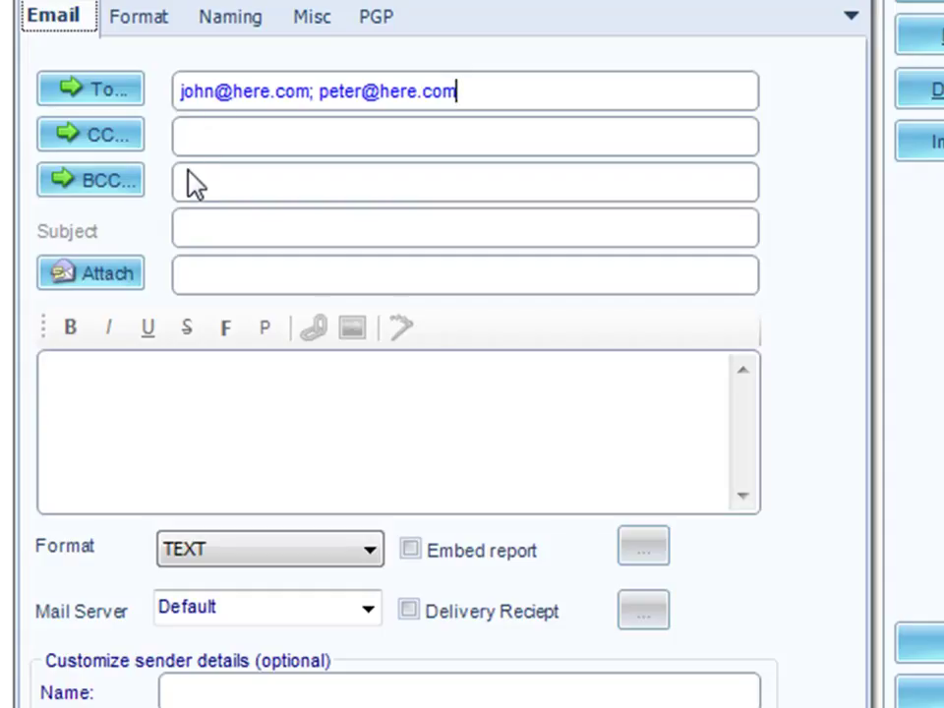
click(191, 227)
text(Your Daily Report)
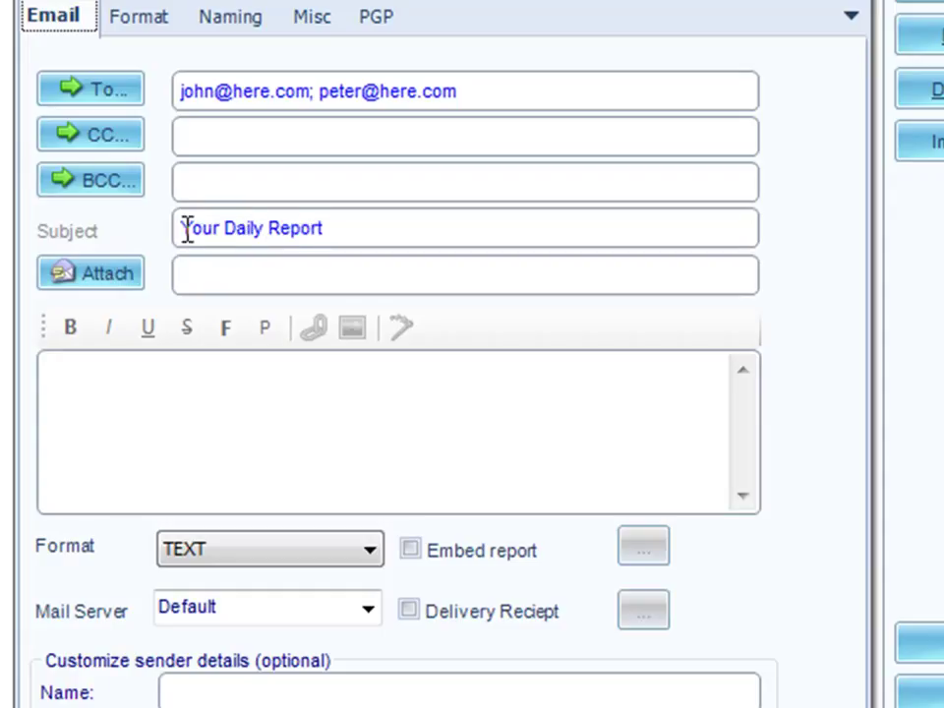
- Attach sampledb.mdb, paste in the message body, and set the message format to HTML
click(98, 280)
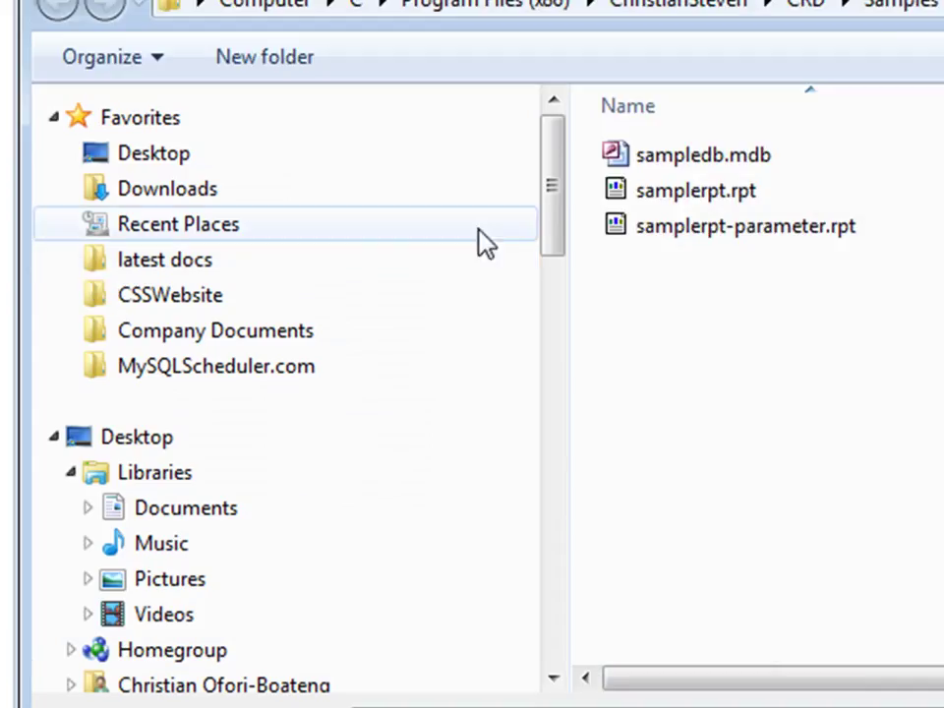
double_click(696, 155)
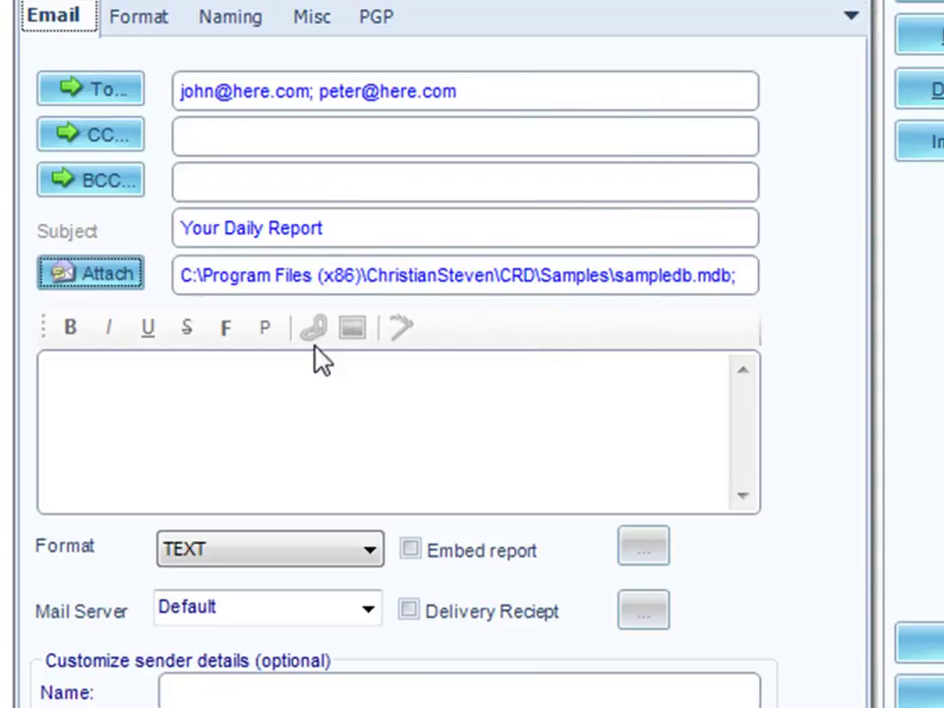
click(144, 408)
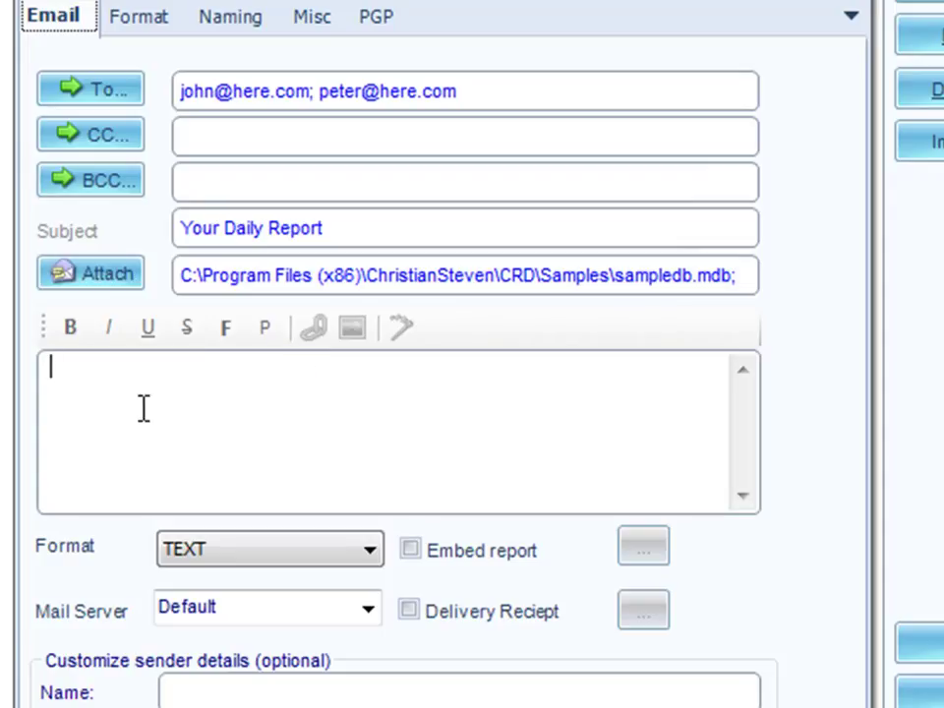
text(Dear John, Here is your daily report. Regards IT)
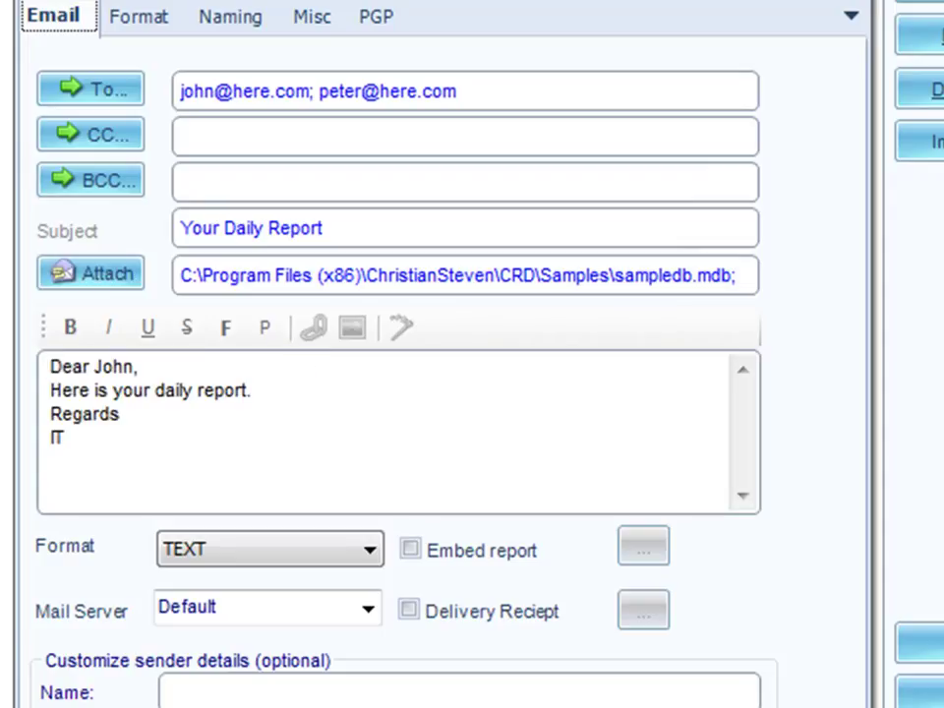
click(373, 556)
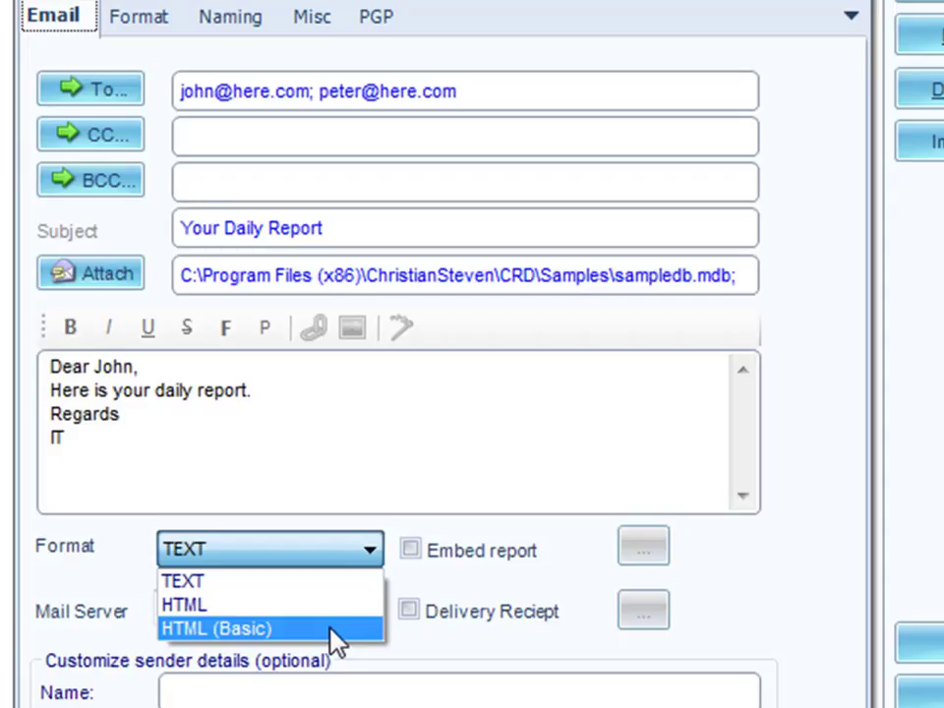
click(336, 606)
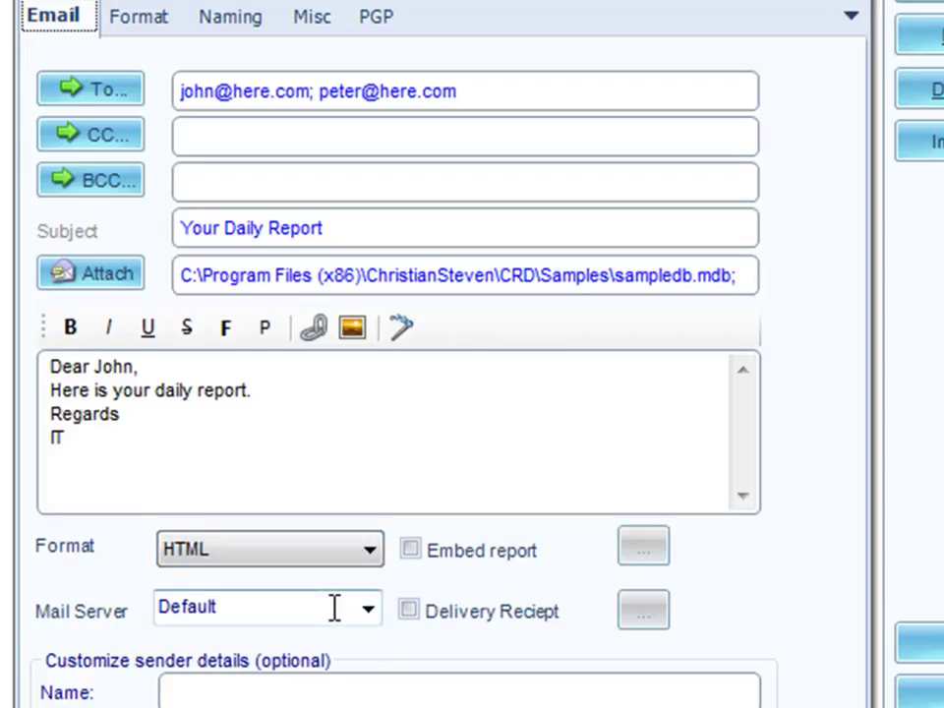
- Make the Regards line bold and fill in the sender's name and e-mail address
click(126, 421)
drag(125, 421, 47, 415)
click(70, 328)
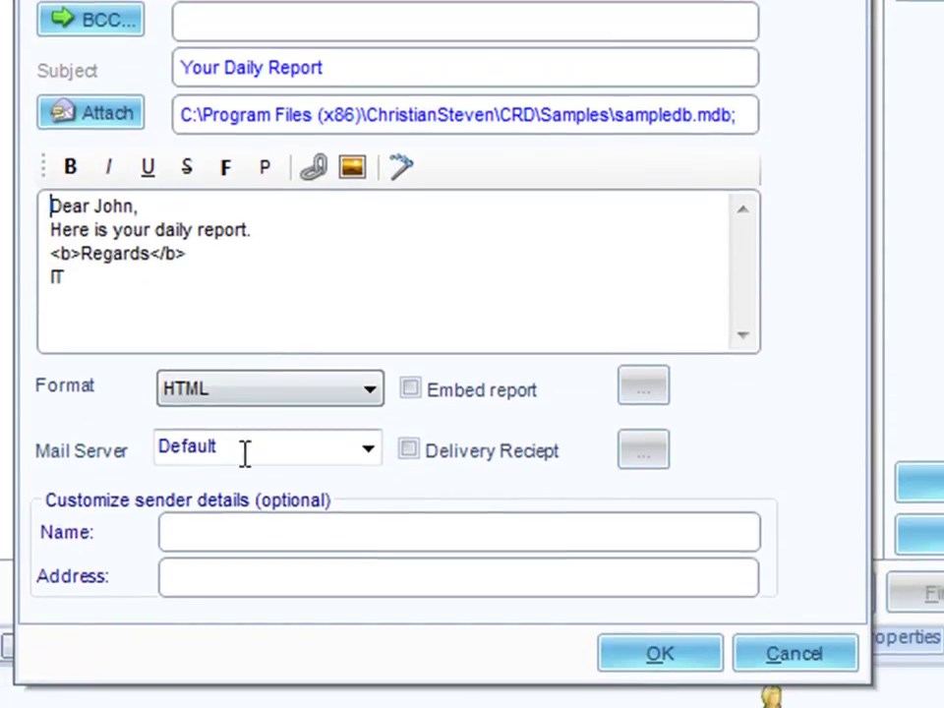
click(236, 536)
text(Jane)
key(Tab)
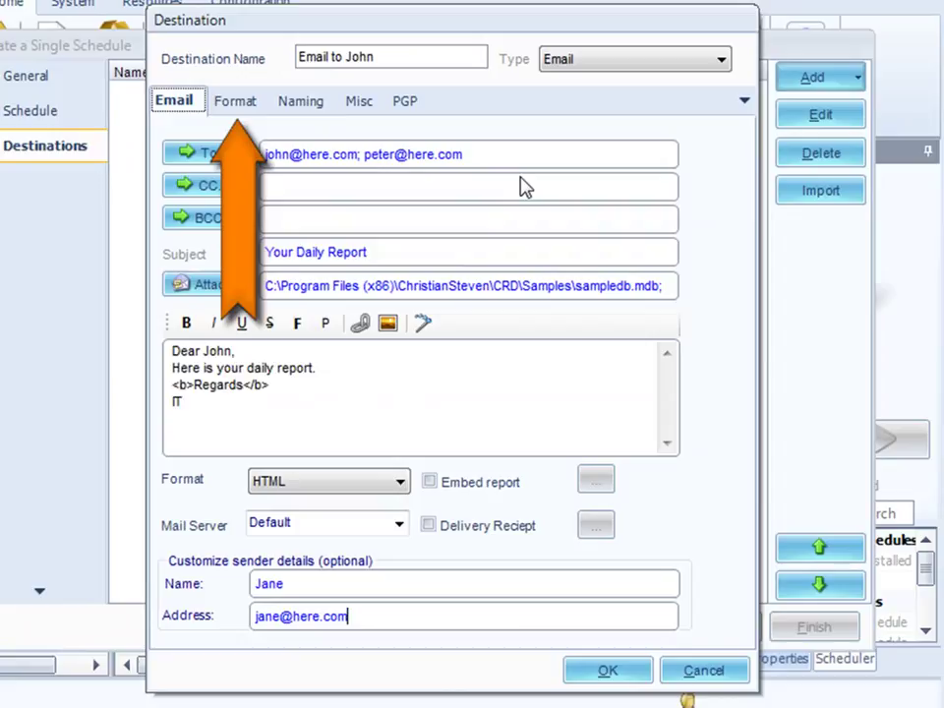
- Choose HTML (*.htm) as the report's export format and show the file naming settings
click(241, 106)
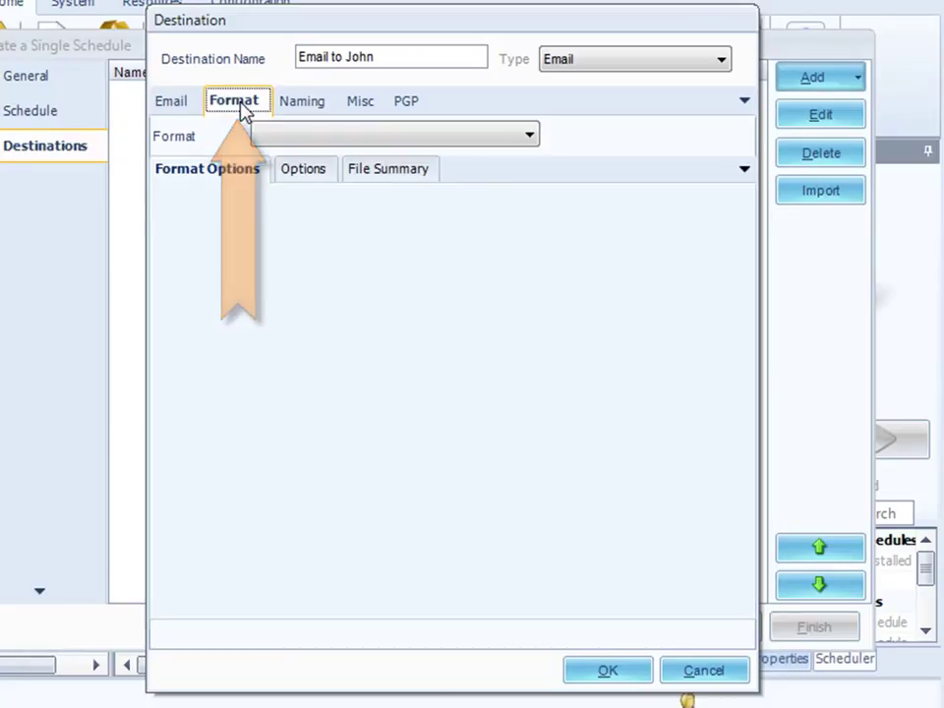
click(531, 137)
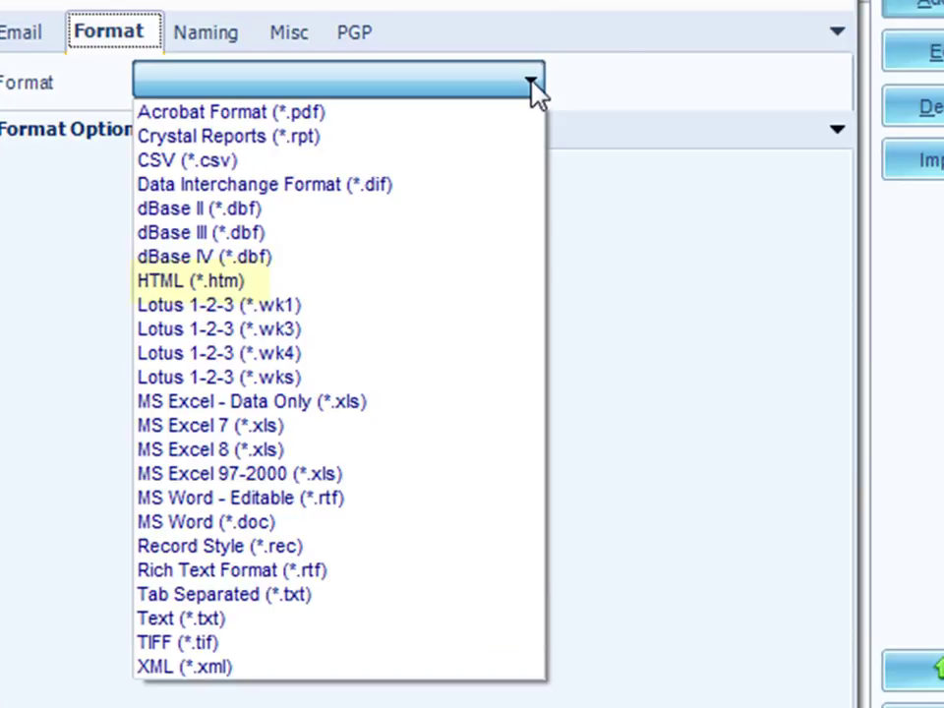
click(396, 280)
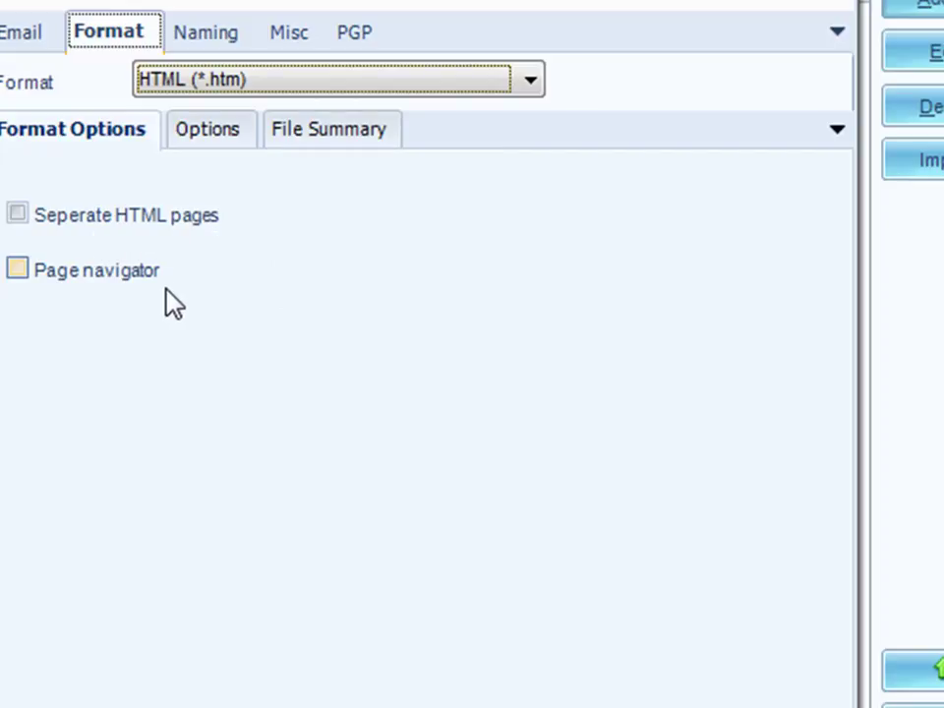
click(232, 48)
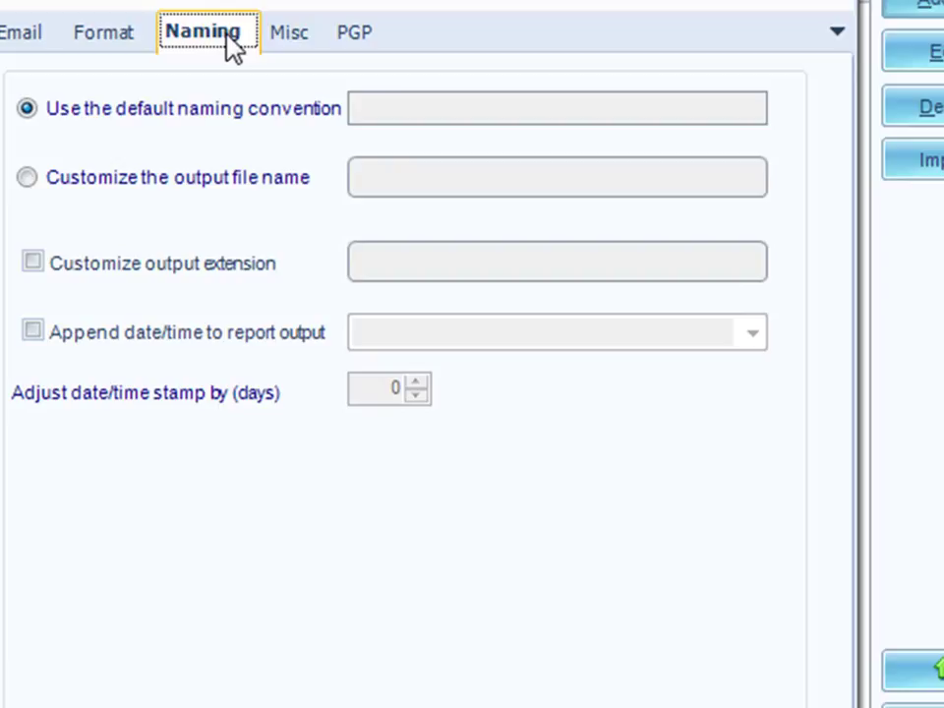
- Set a custom output file name for the recipient and a custom extension of txt
click(30, 178)
click(426, 190)
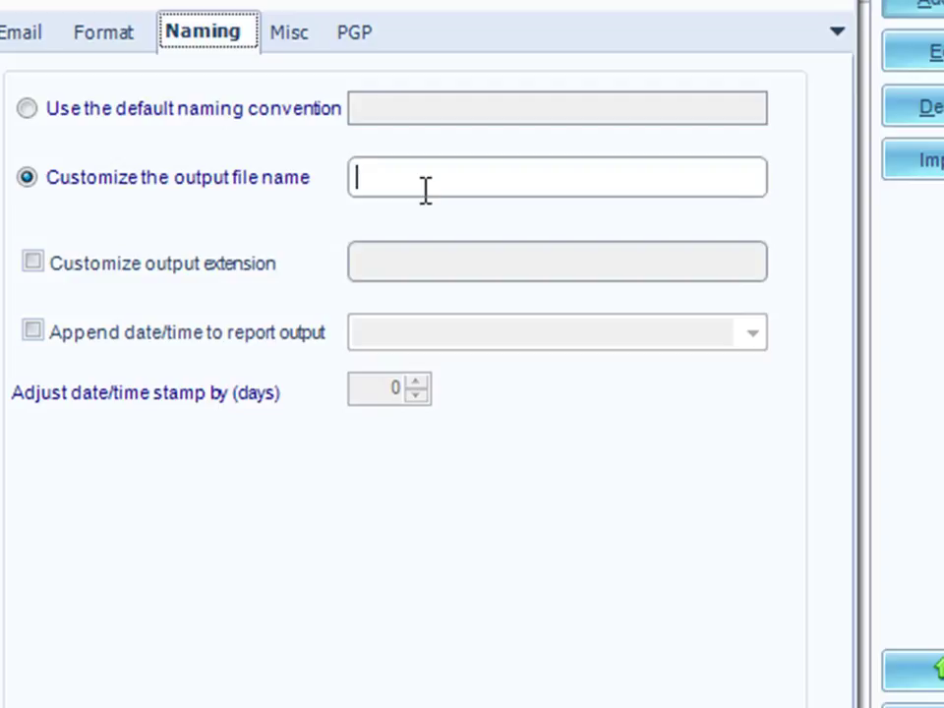
text(Report for John)
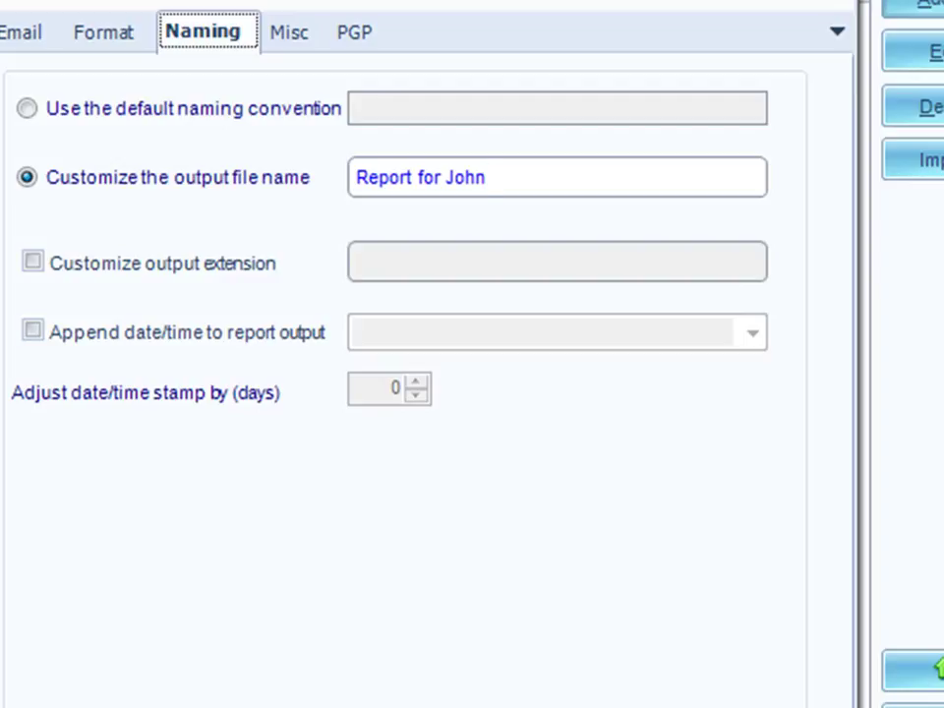
click(33, 264)
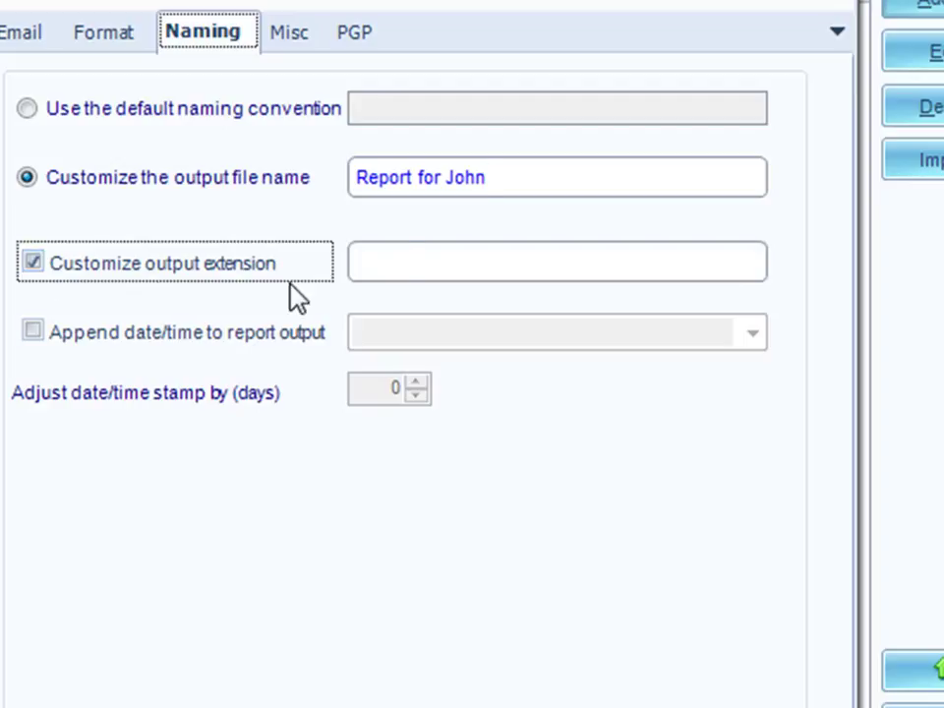
click(429, 261)
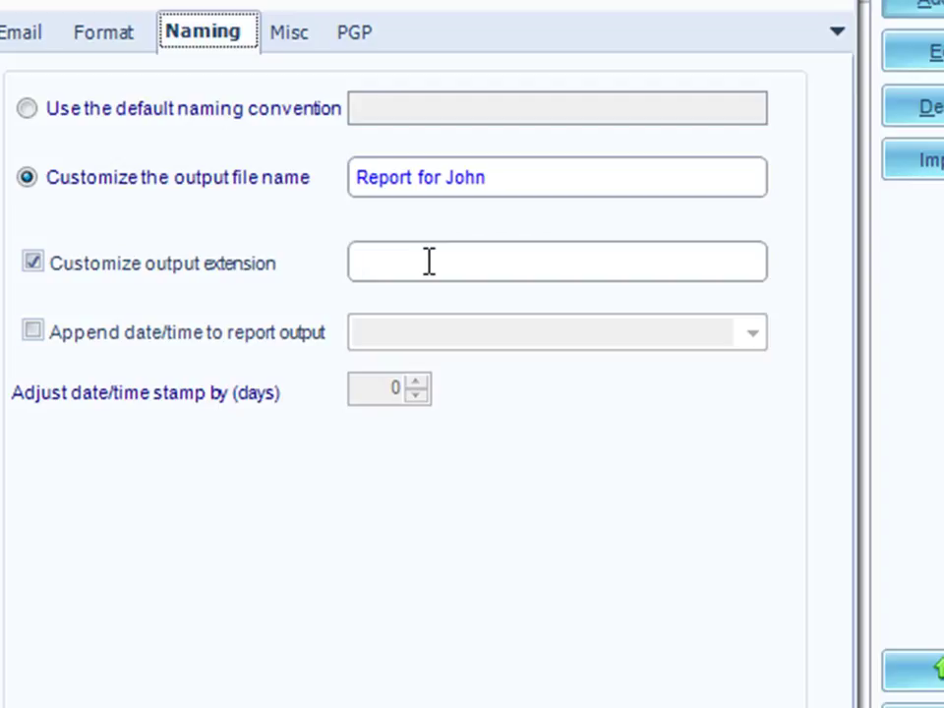
text(txt)
- Turn on the appended date/time stamp using the MMddyyyy format
click(30, 333)
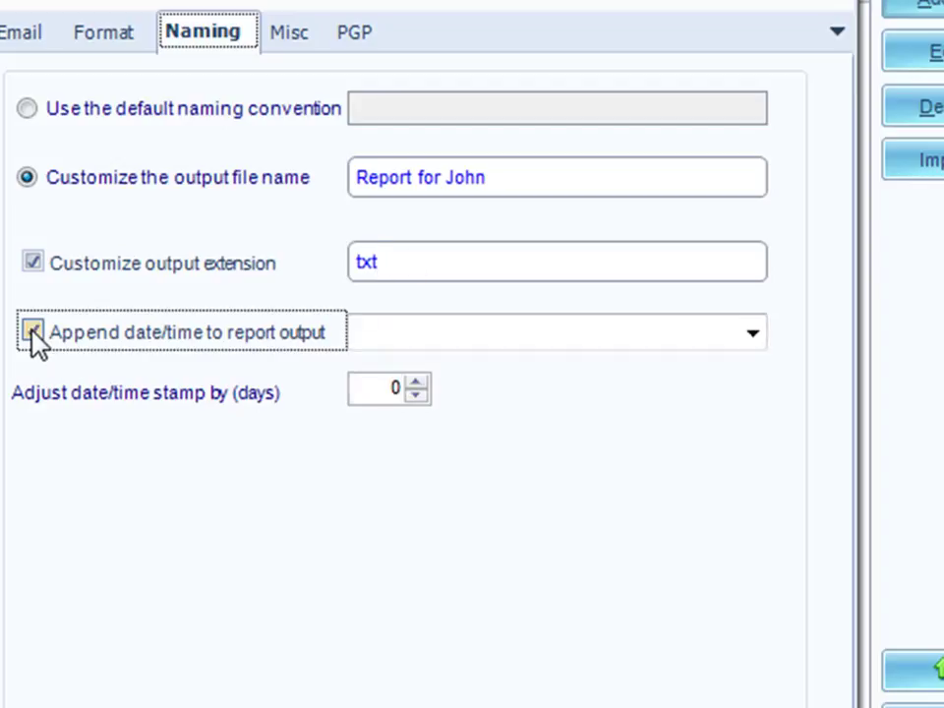
click(33, 334)
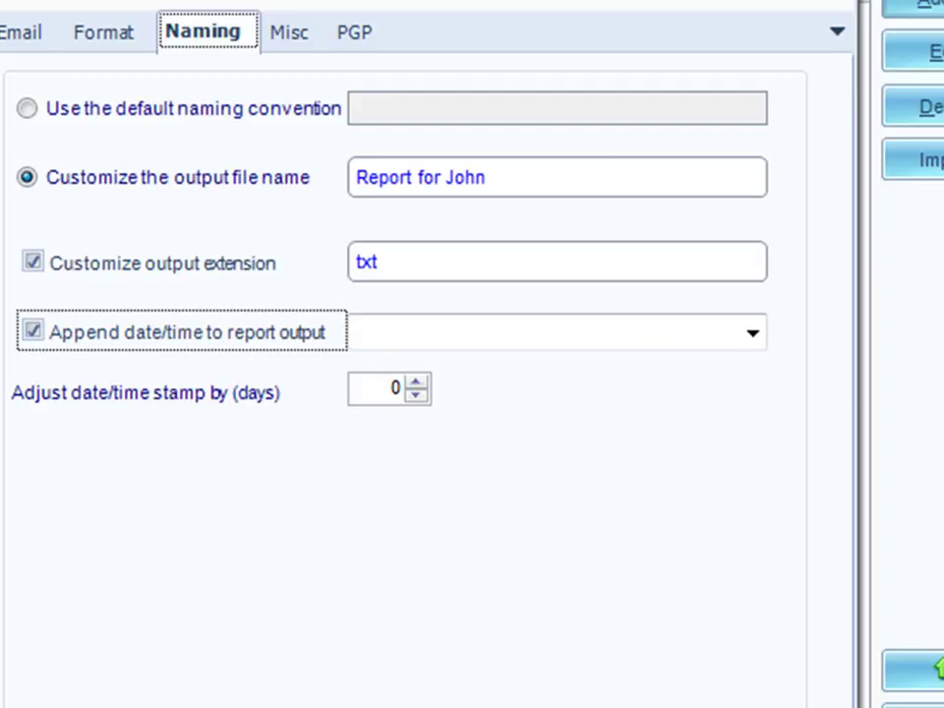
click(757, 336)
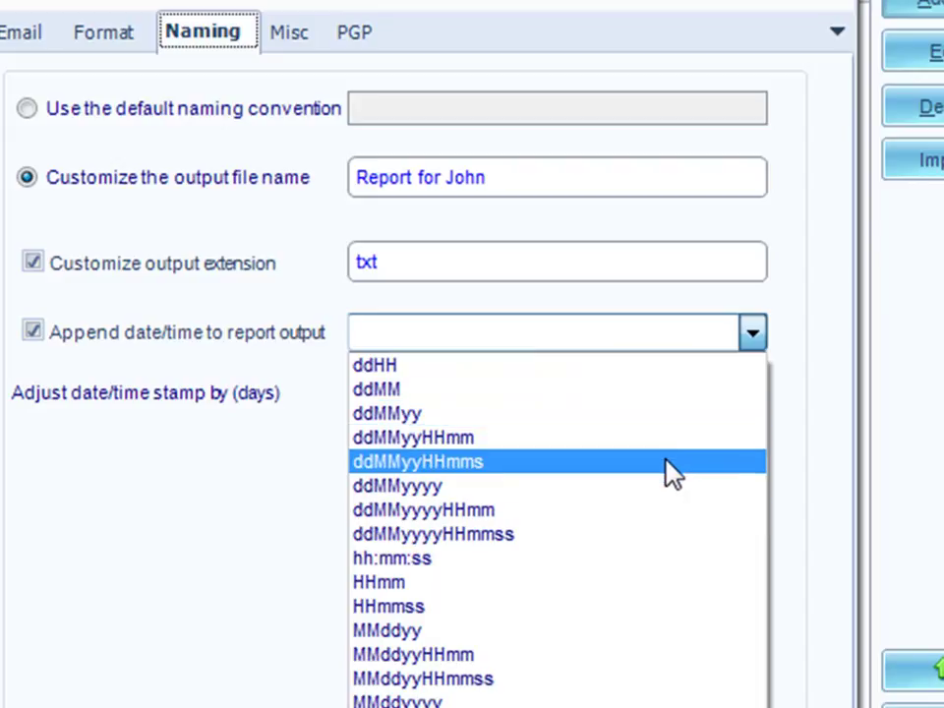
click(582, 702)
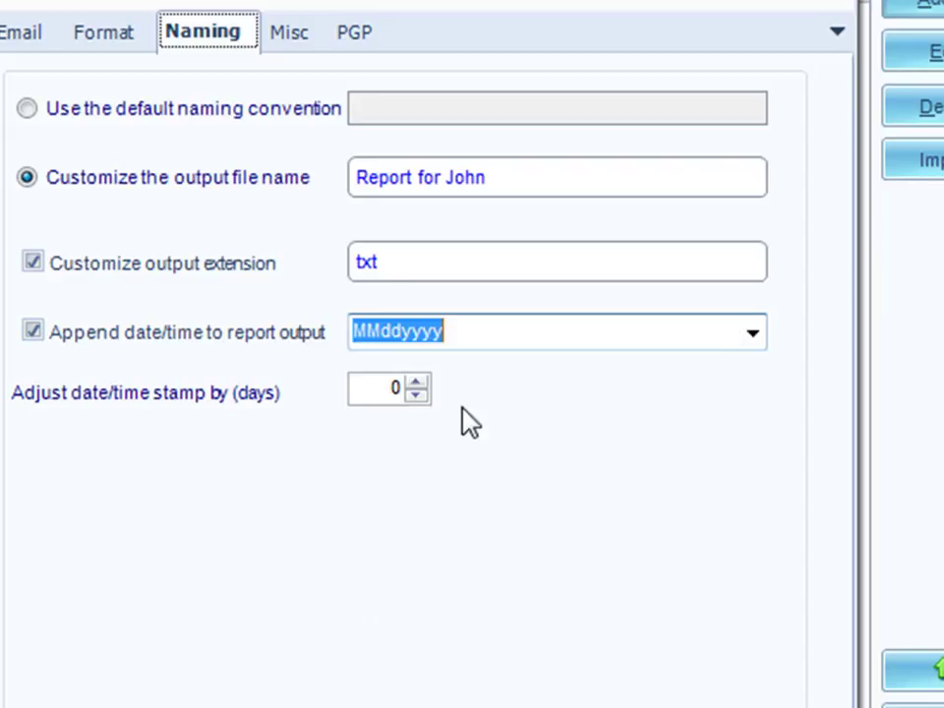
- Edit the date format to MM-dd-yyyy and adjust the stamp by -1 days
click(381, 332)
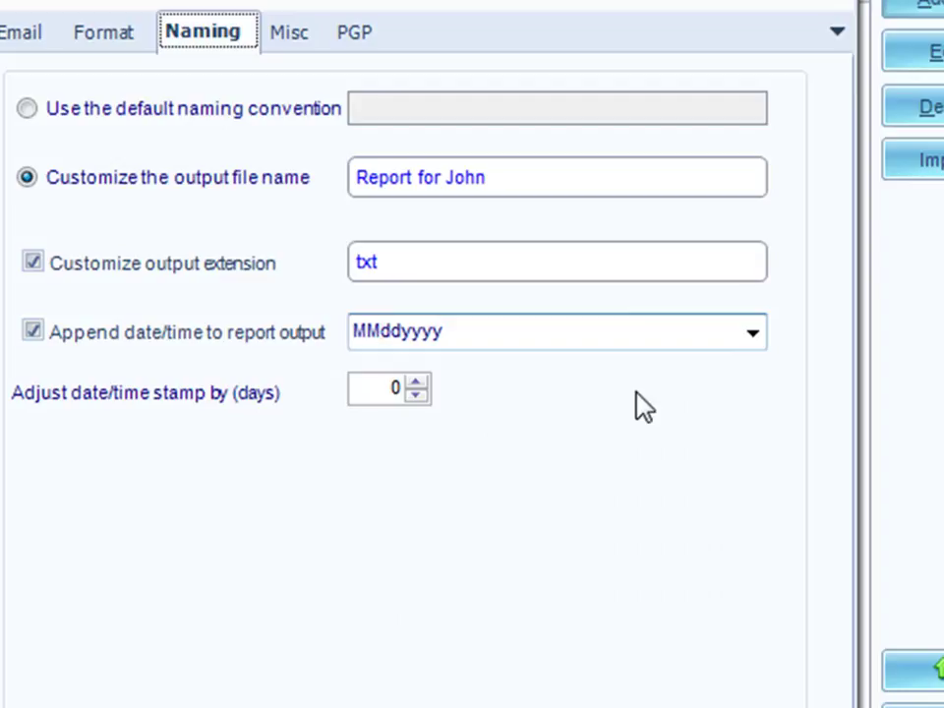
text(/dd)
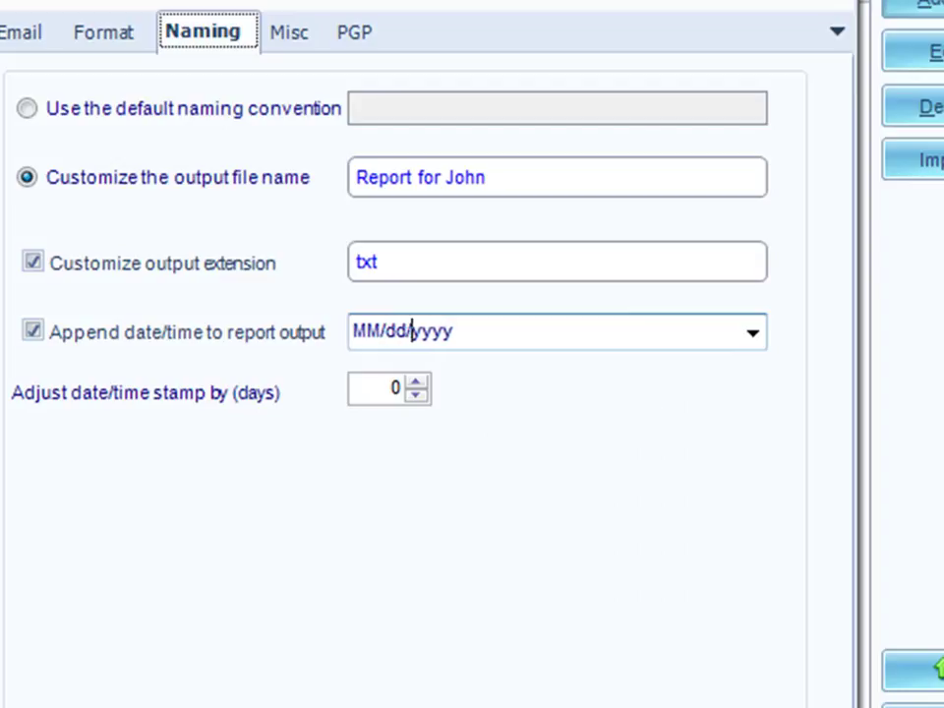
text(/)
key(Left)
key(Left)
key(Left)
key(BackSpace)
text(-)
key(Right)
key(Right)
key(Right)
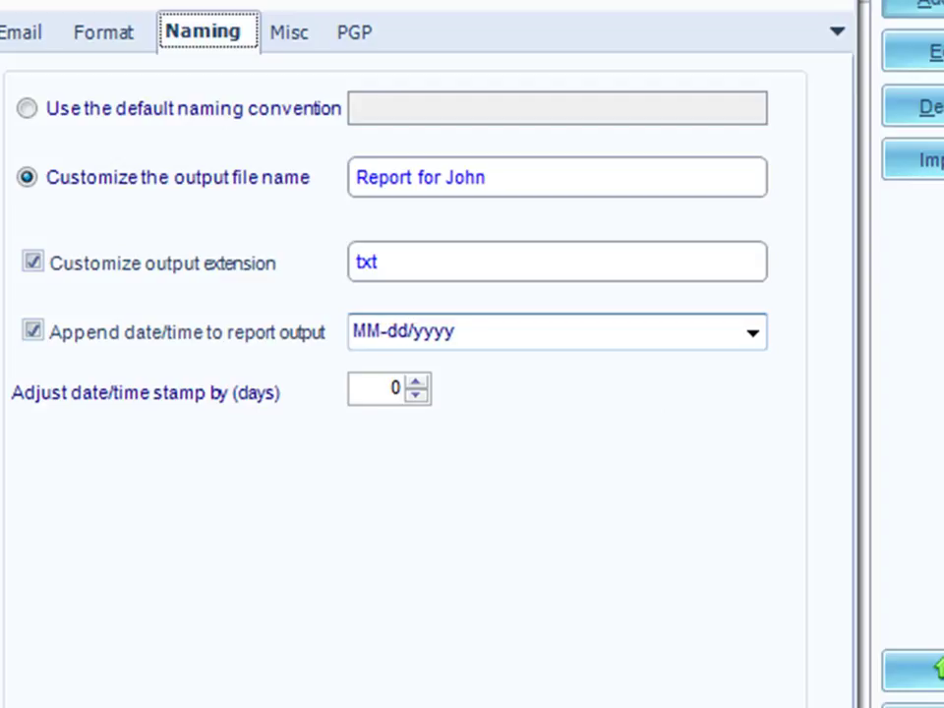
key(BackSpace)
text(-)
click(414, 396)
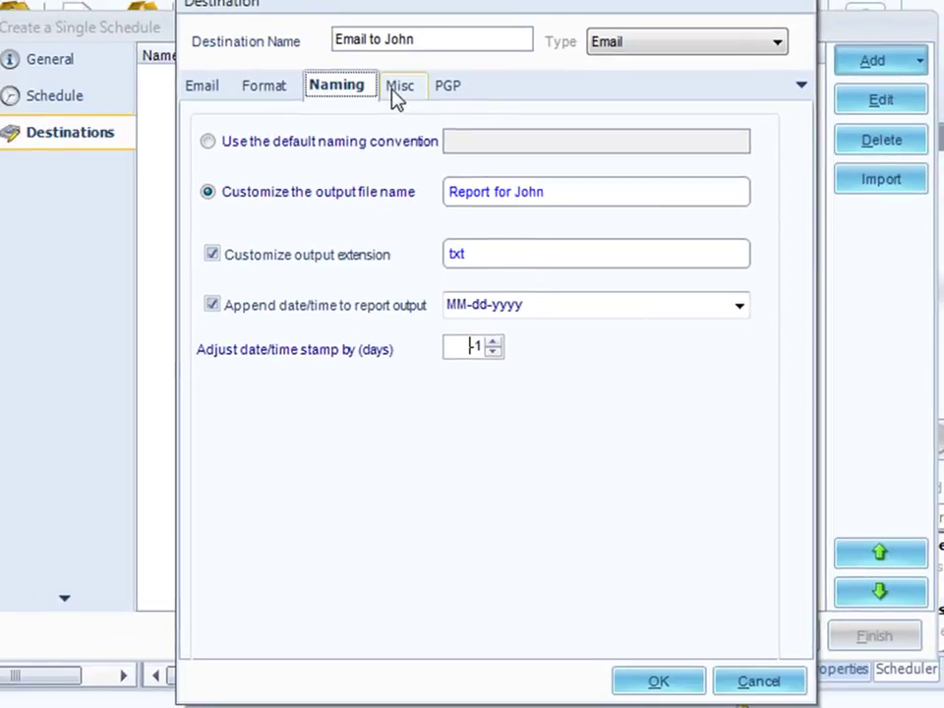
- On the Misc tab, compress the output to ZIP with 256-bit zip encryption
click(397, 89)
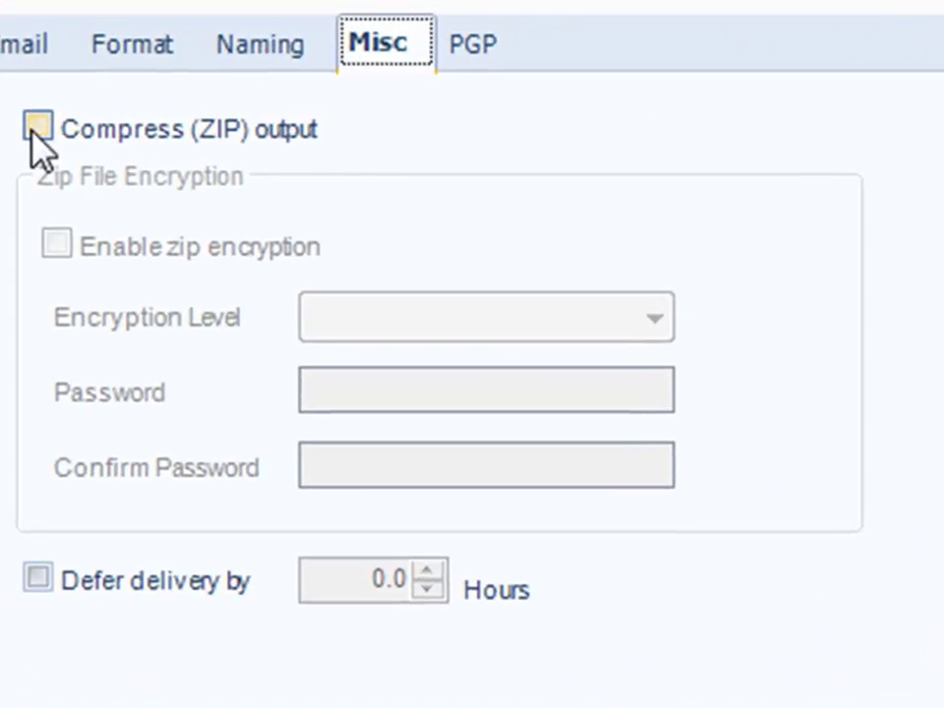
click(37, 128)
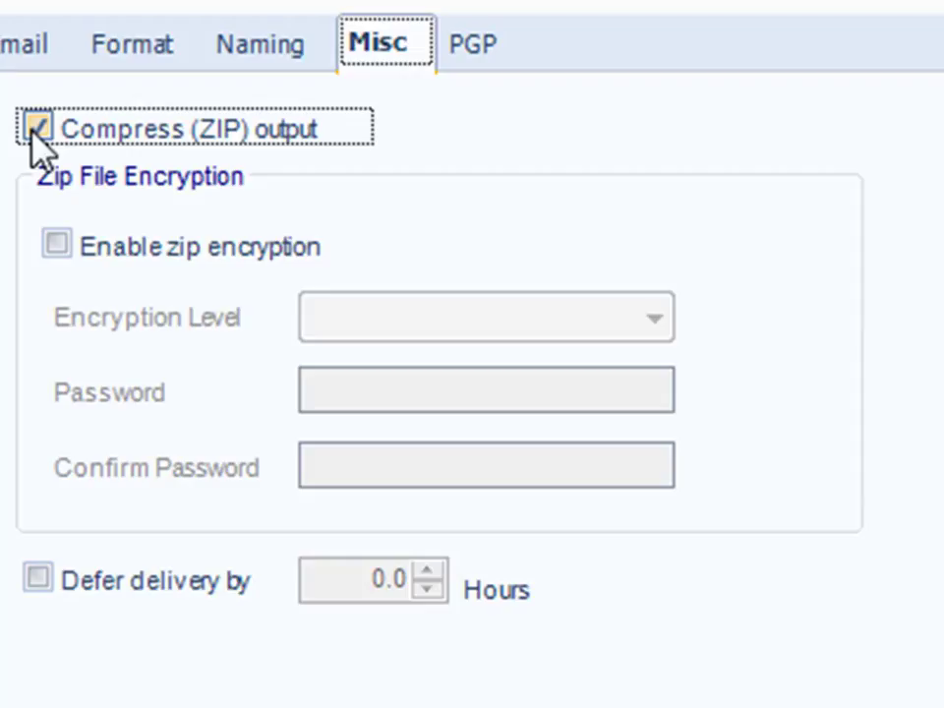
click(56, 245)
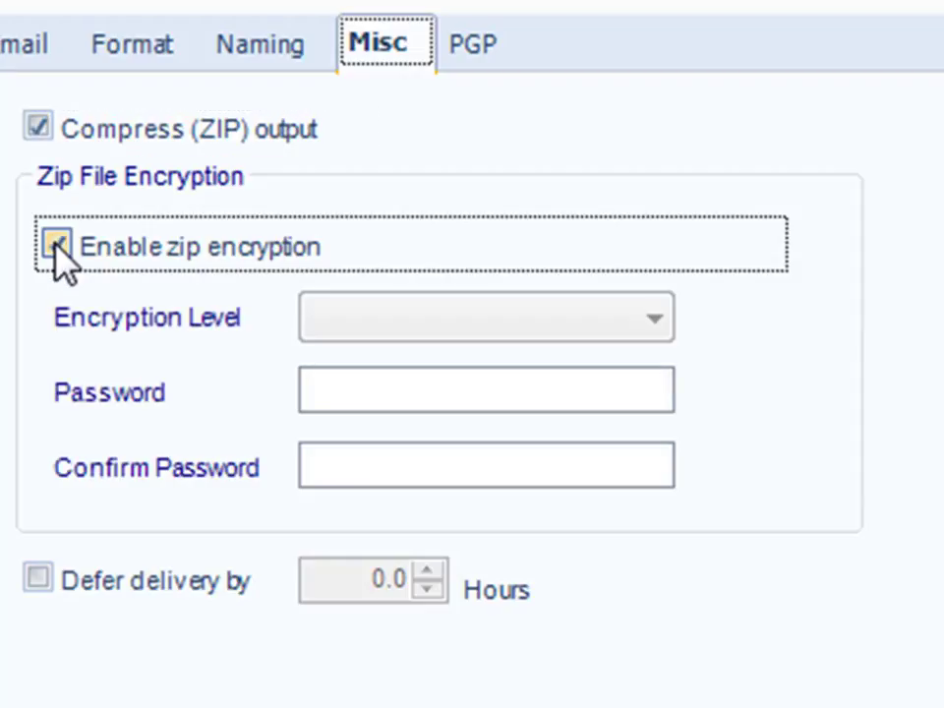
click(656, 333)
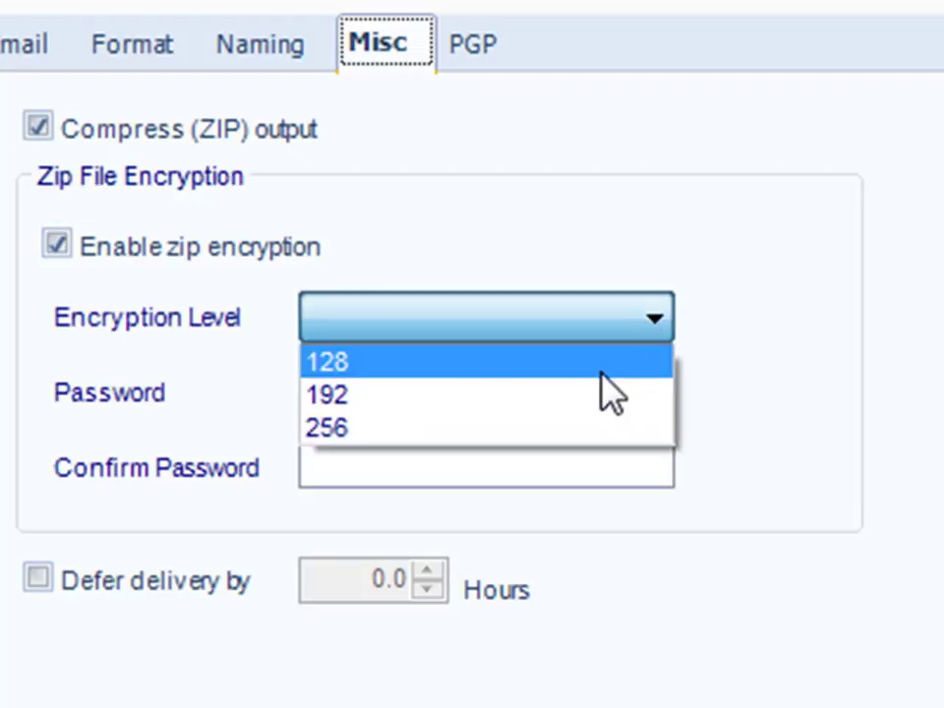
click(552, 430)
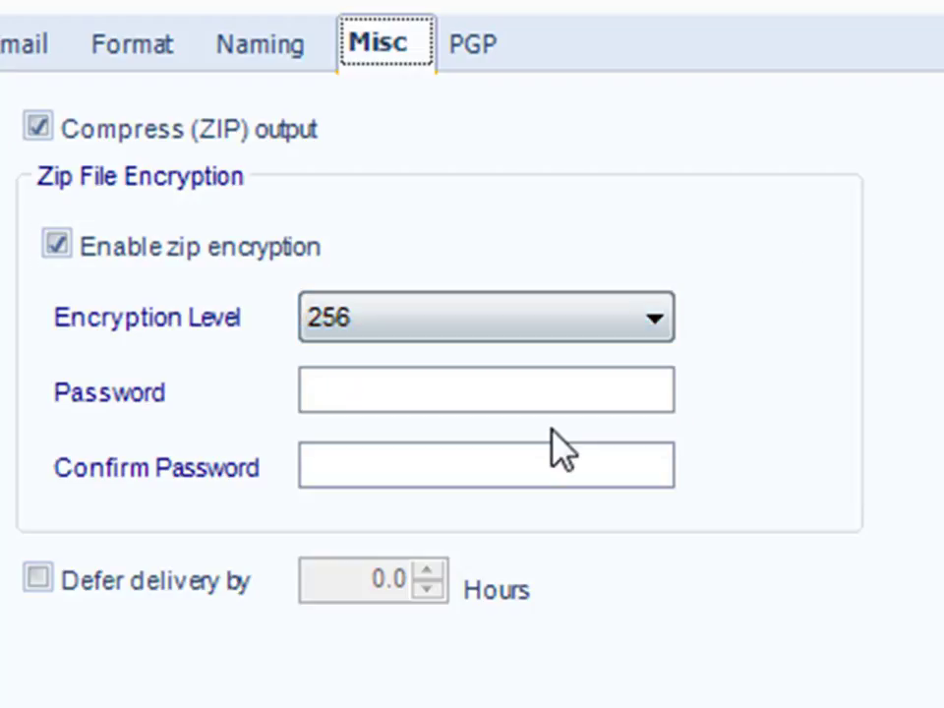
- Enter the zip password and confirm it
click(472, 389)
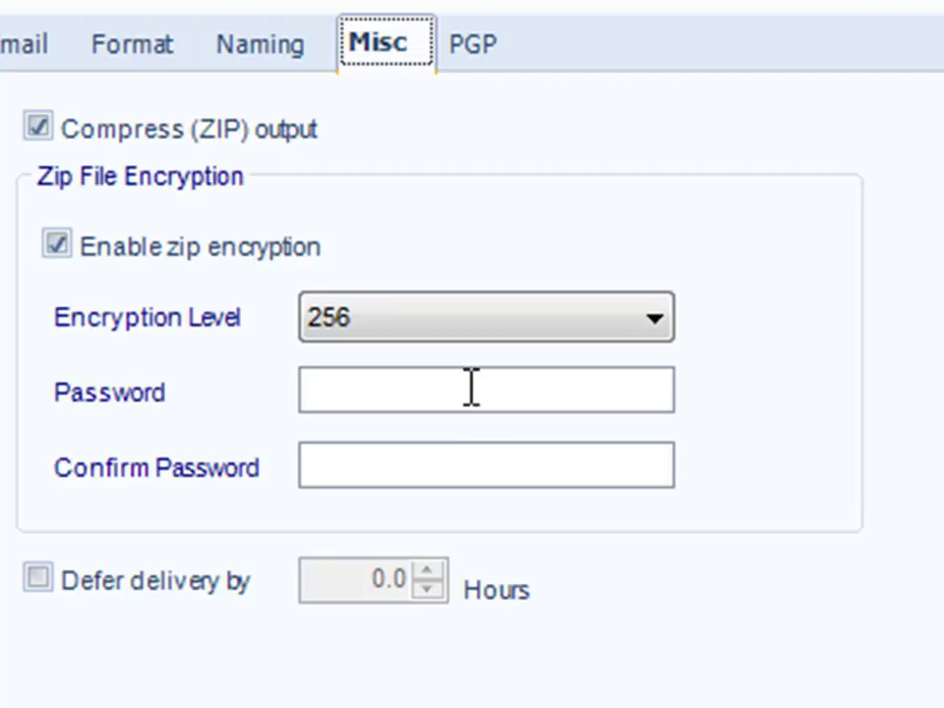
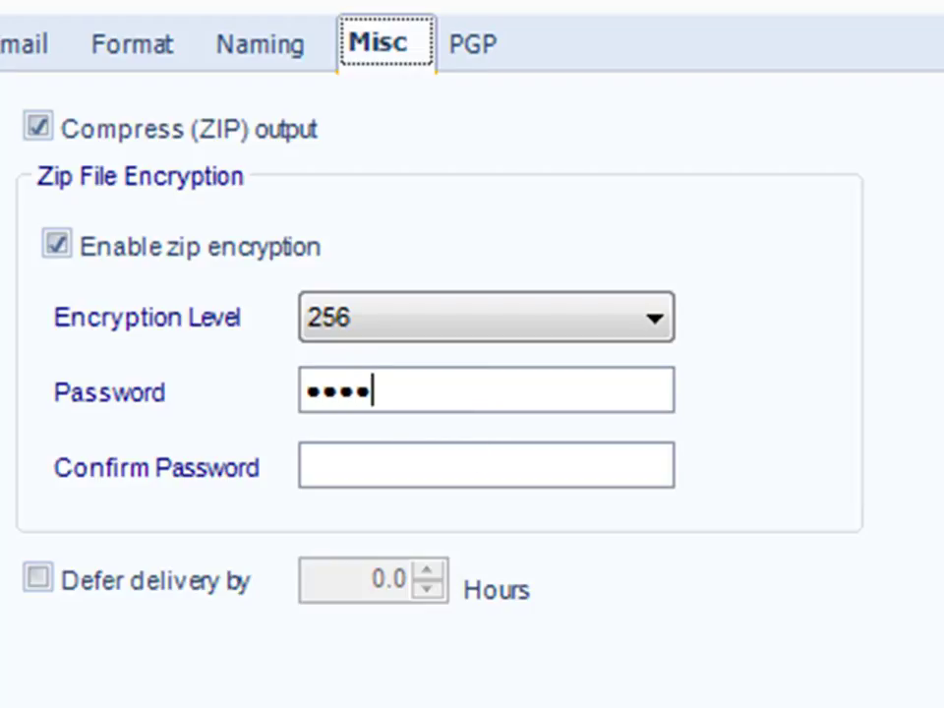
click(438, 458)
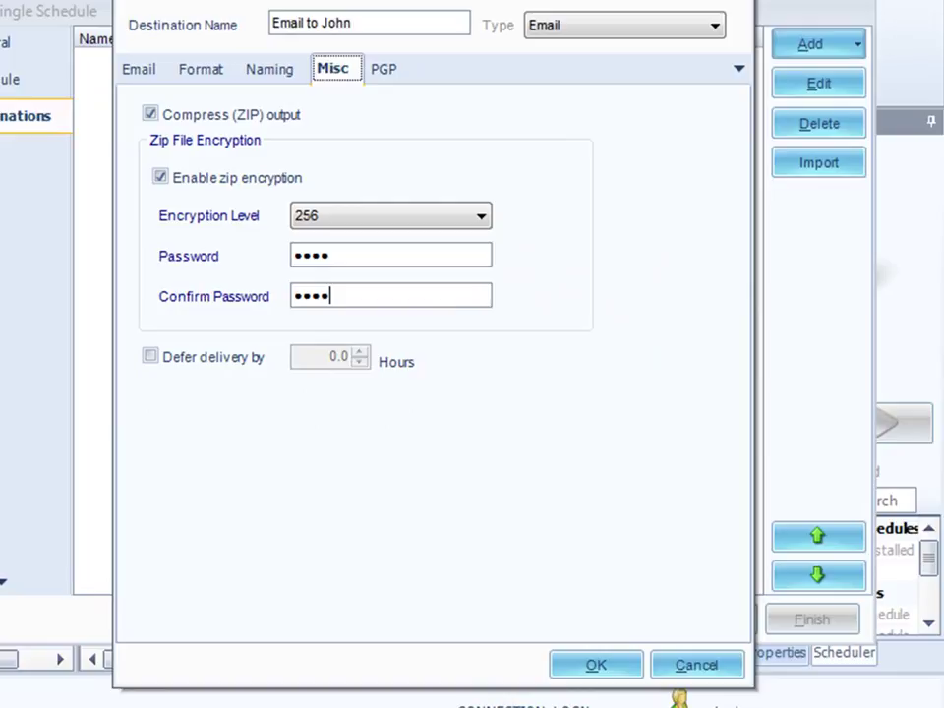
- Leave Enable PGP Encryption unticked on the PGP tab and save the email destination with OK
click(389, 79)
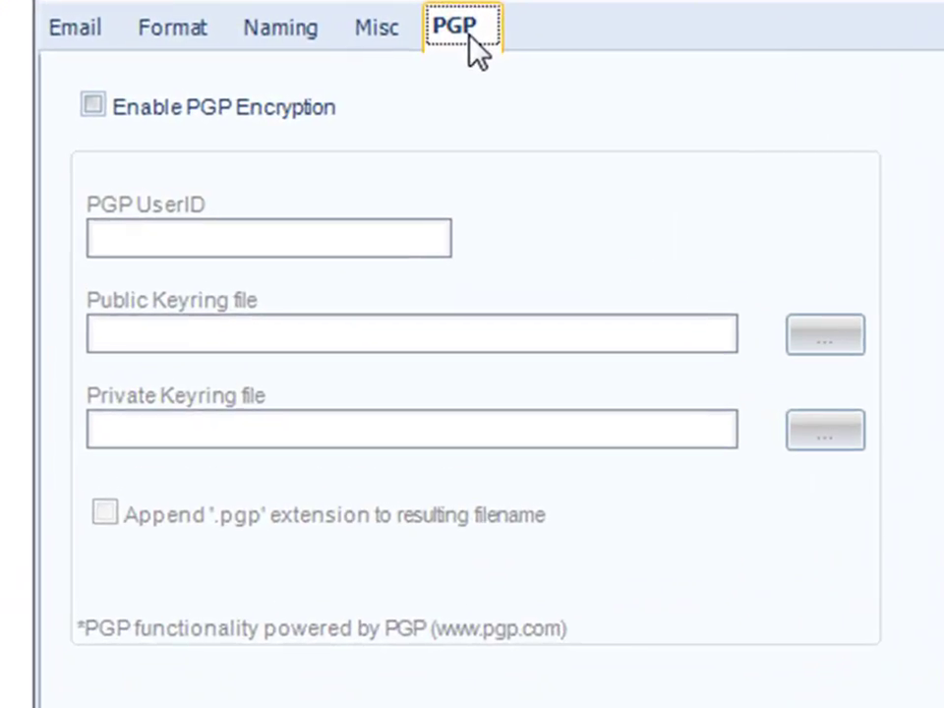
click(92, 104)
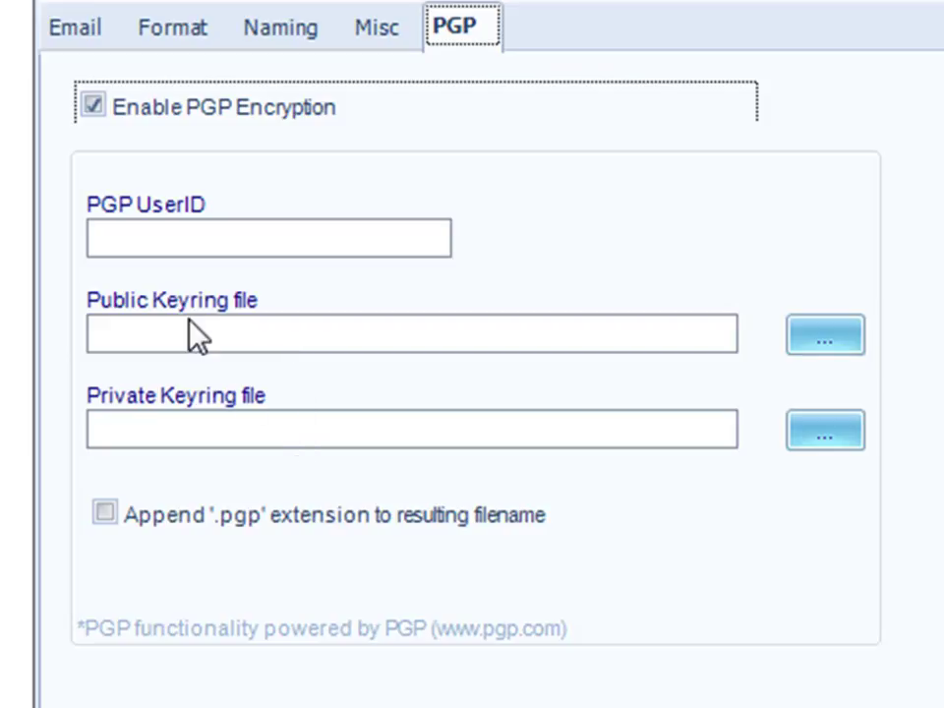
click(95, 106)
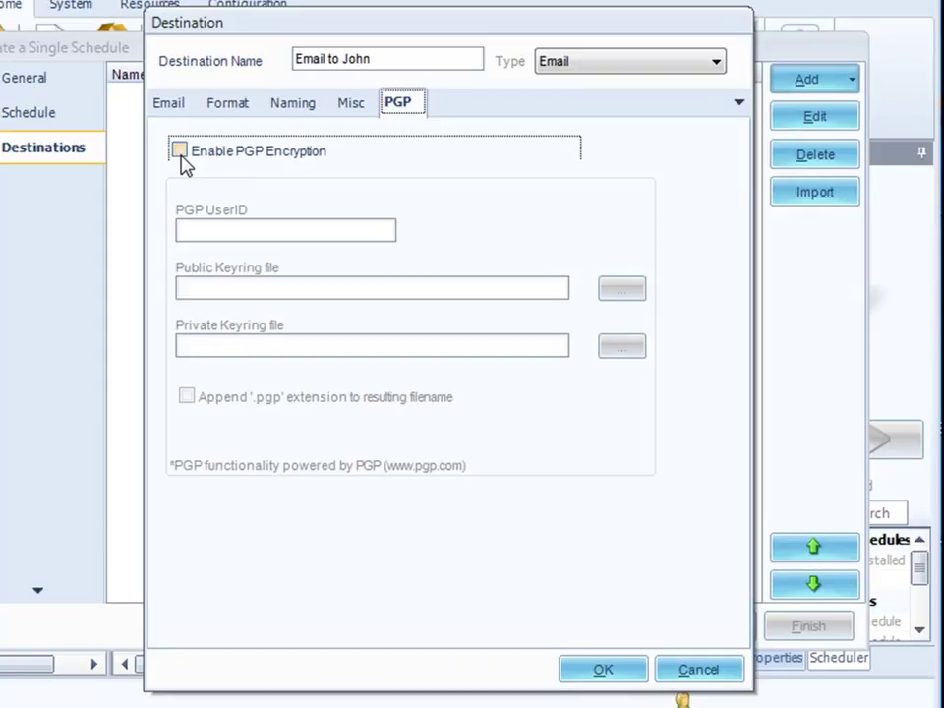
click(603, 674)
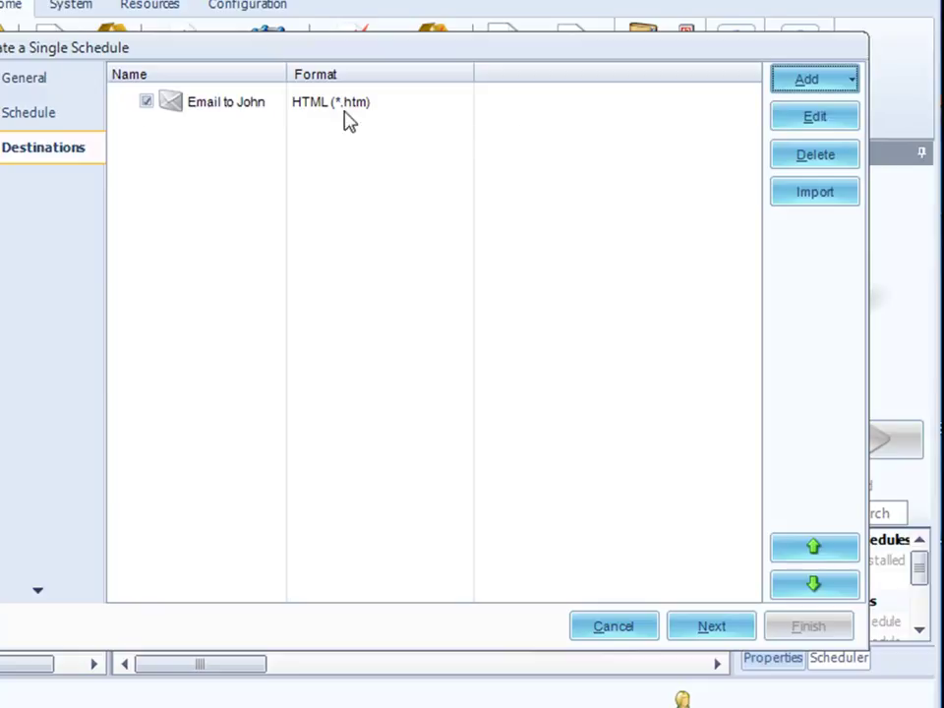
click(852, 83)
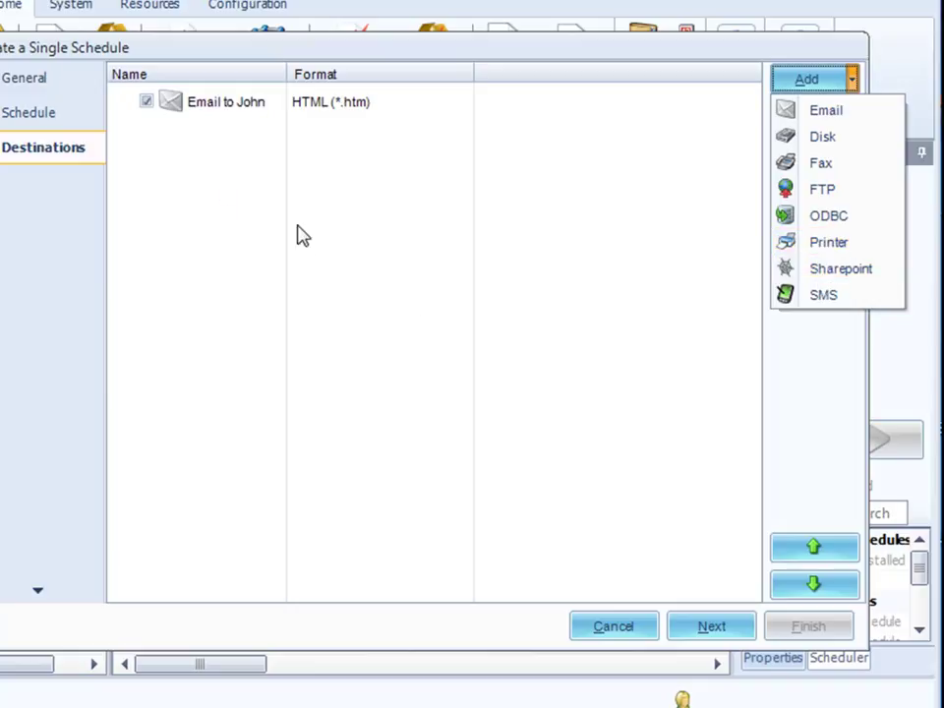
click(352, 350)
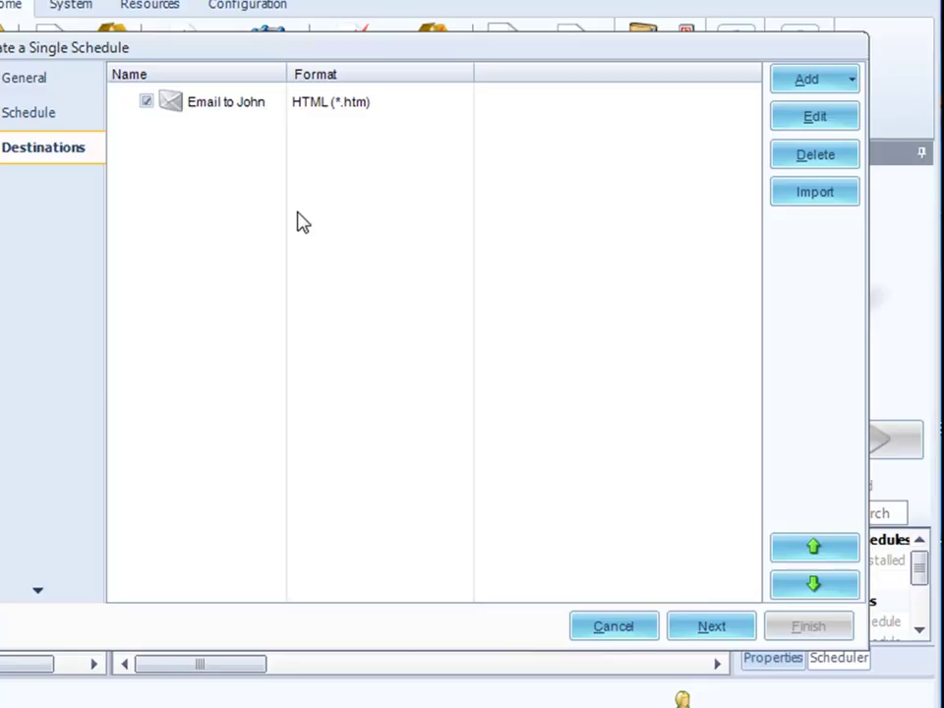
- Set the Cmpny'sname parameter's discrete value to Bottom-Dollar Markets
click(706, 628)
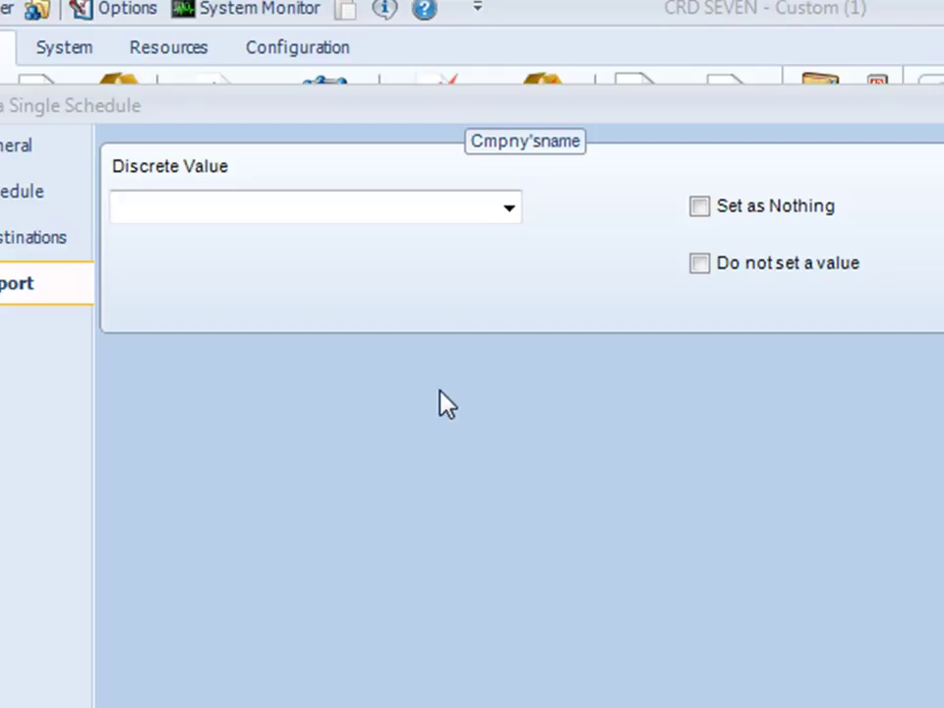
click(510, 211)
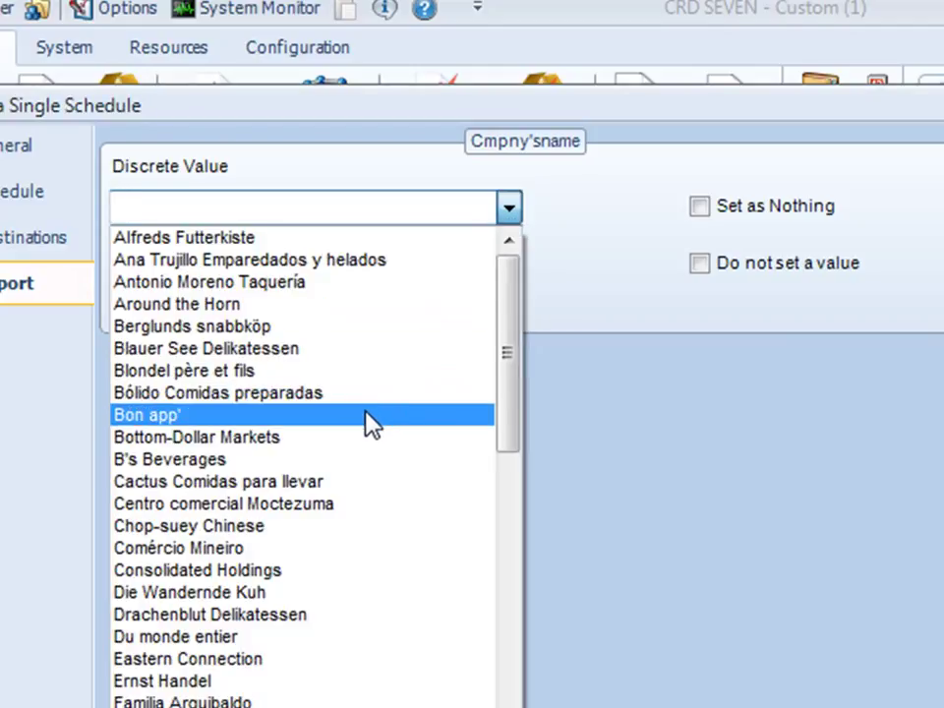
click(356, 437)
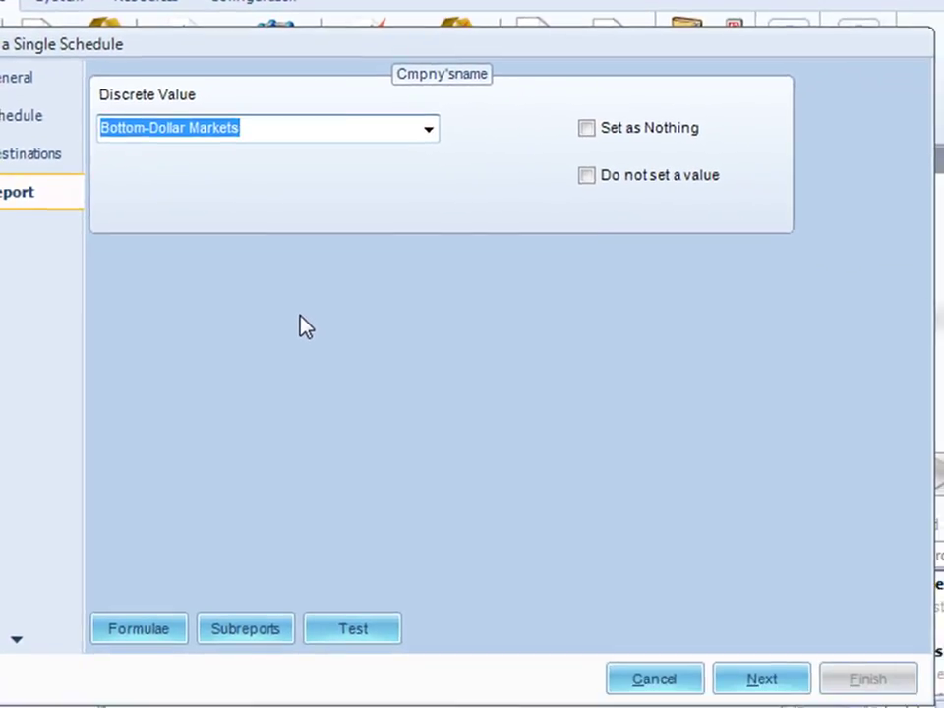
- Check for subreports and review the record and group selection formulas without changes
click(242, 630)
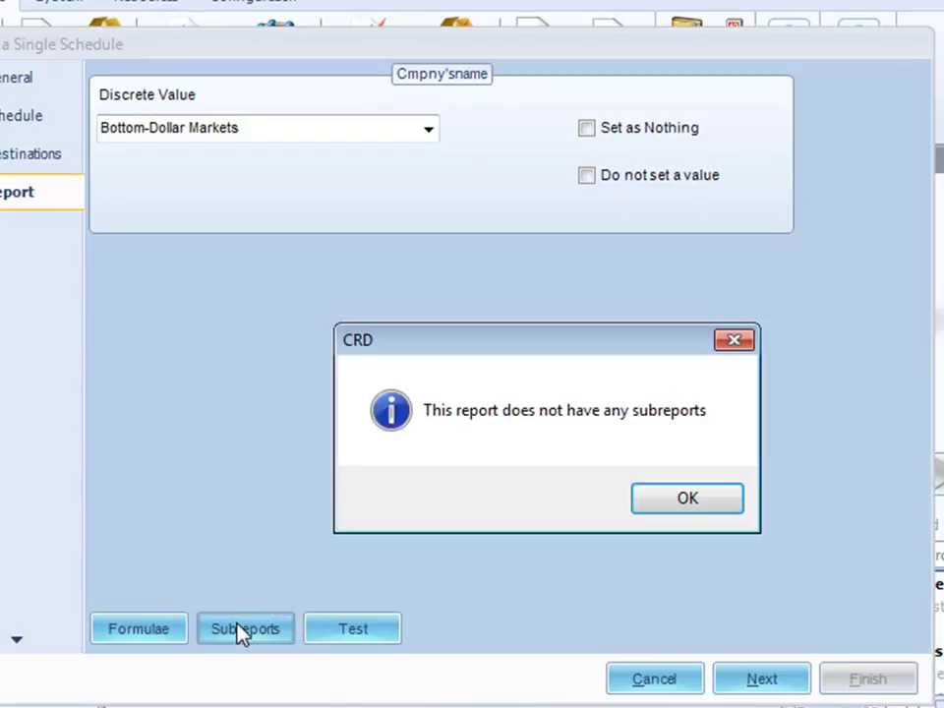
click(690, 501)
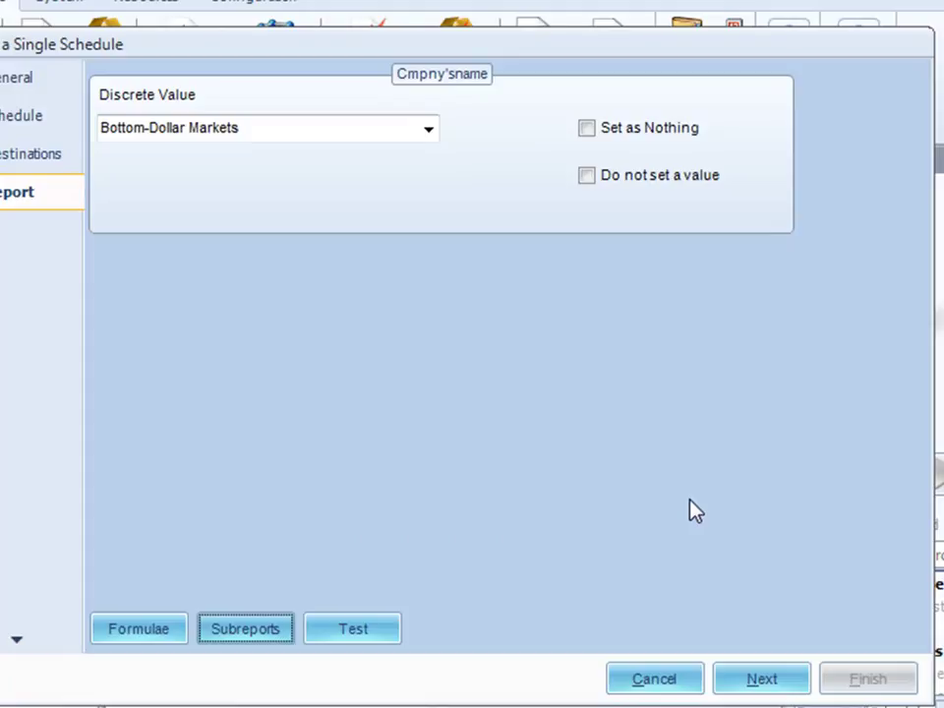
click(152, 634)
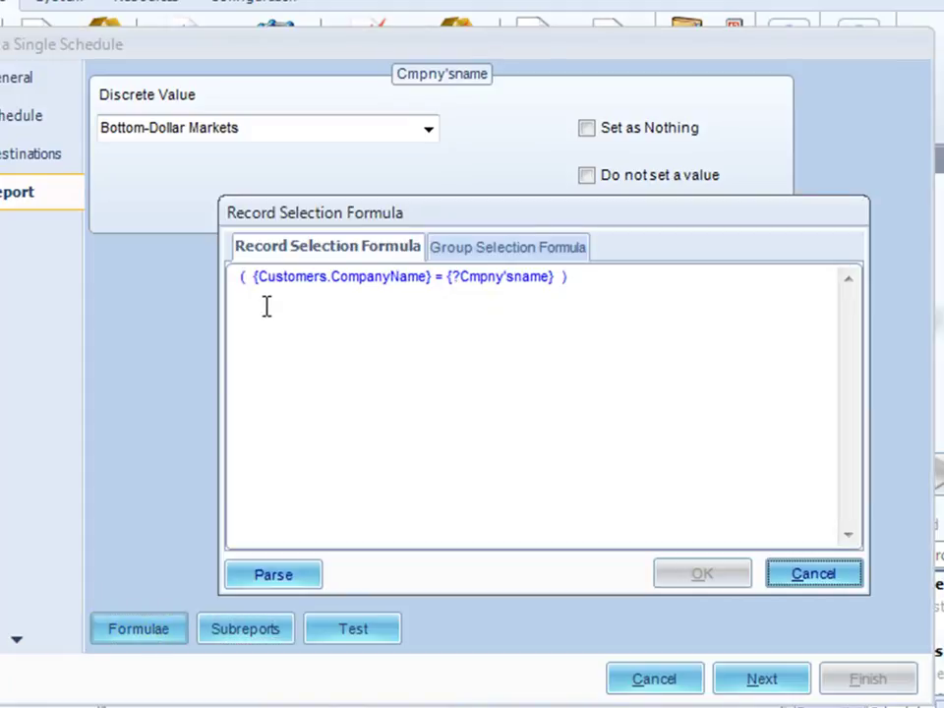
click(498, 254)
click(364, 248)
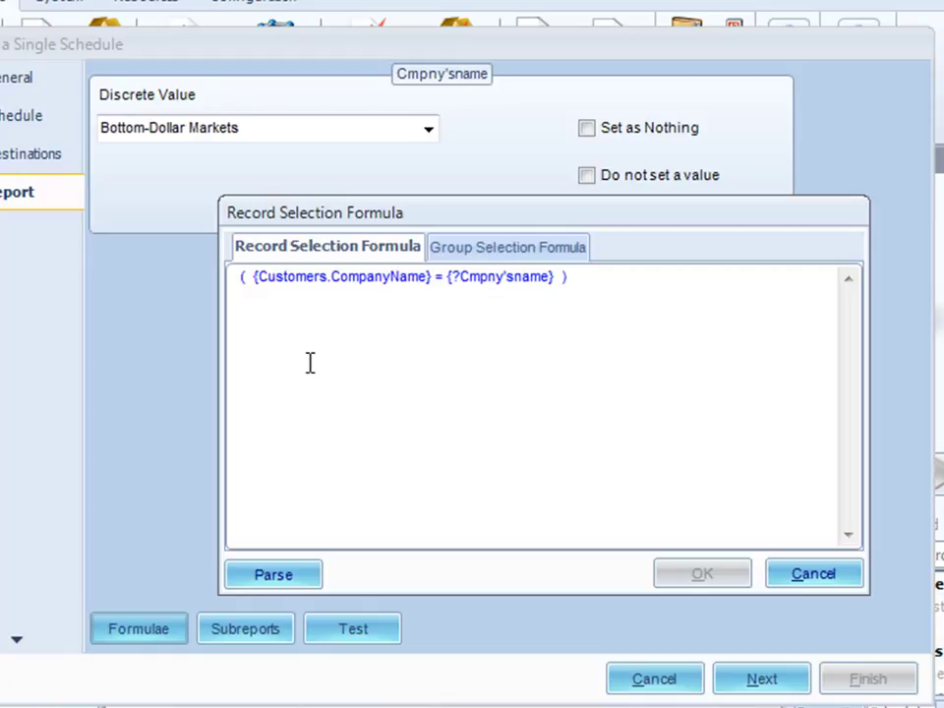
click(815, 576)
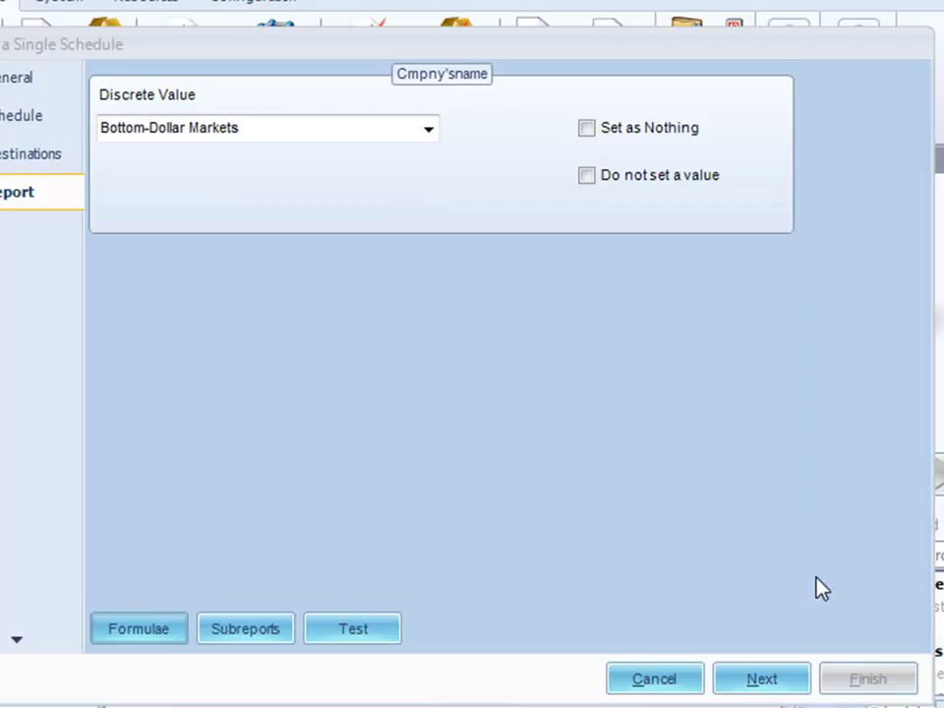
- Require report login, try ODBC (RDO) with DSN CRM_DB, then set DB Type to <report settings>
click(756, 677)
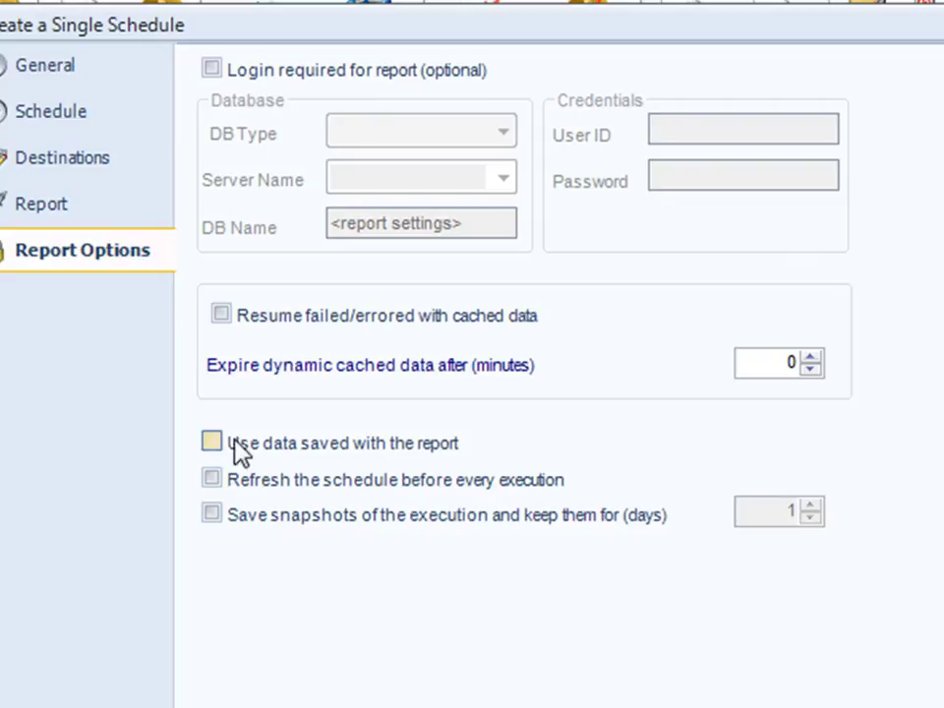
click(210, 69)
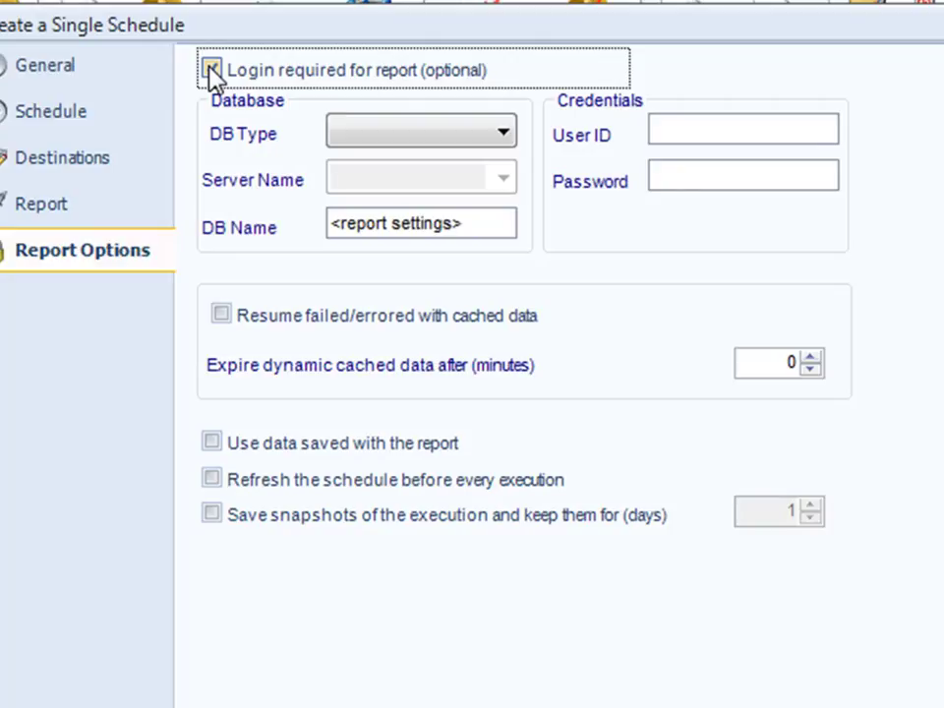
click(505, 135)
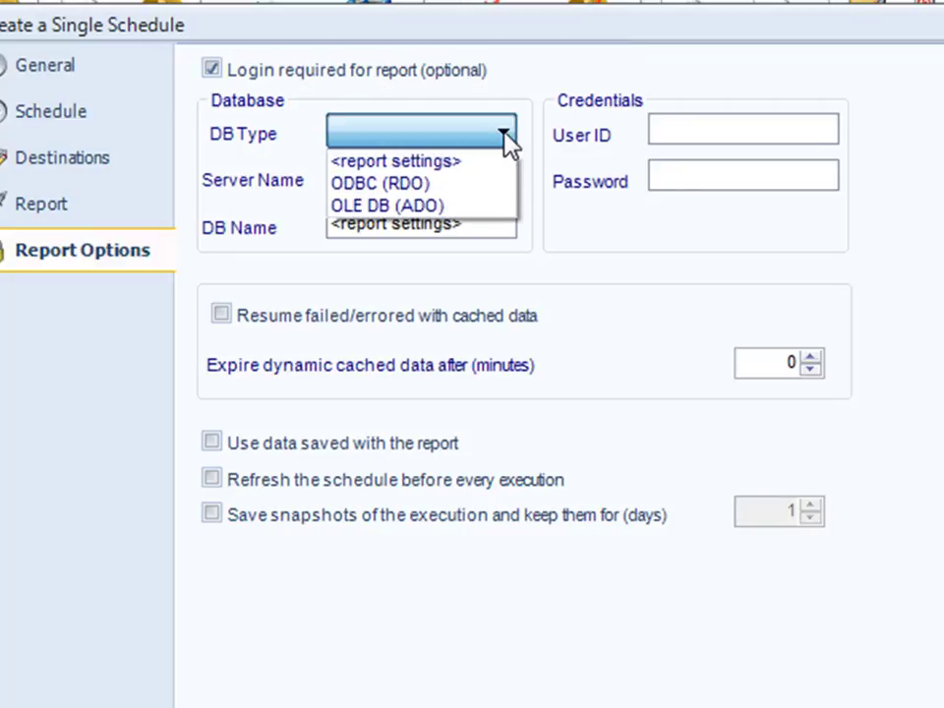
click(455, 192)
click(506, 183)
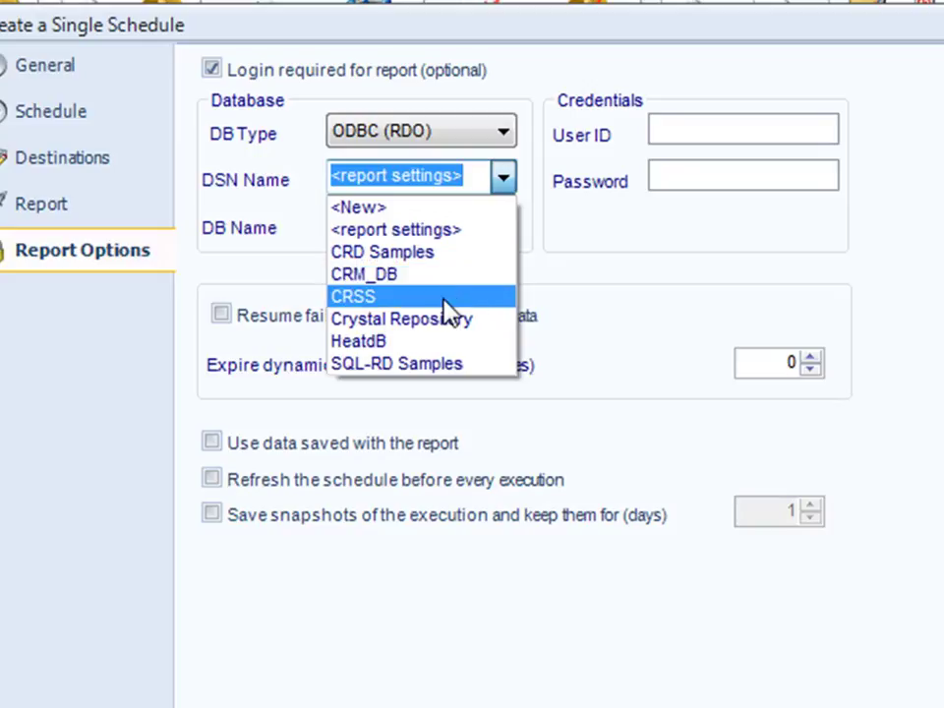
click(446, 277)
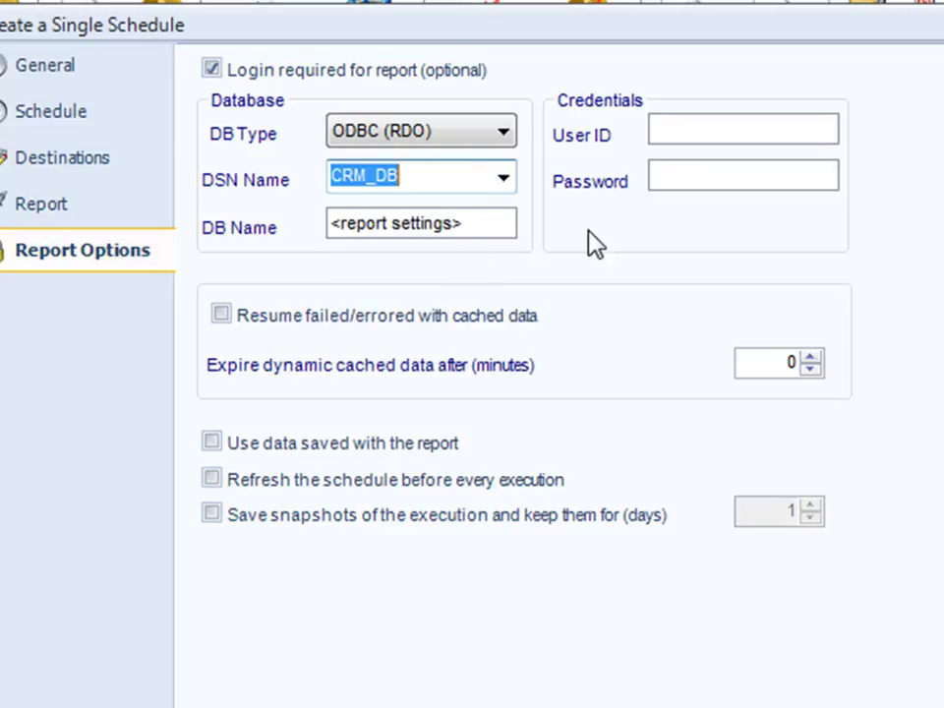
click(504, 146)
click(489, 154)
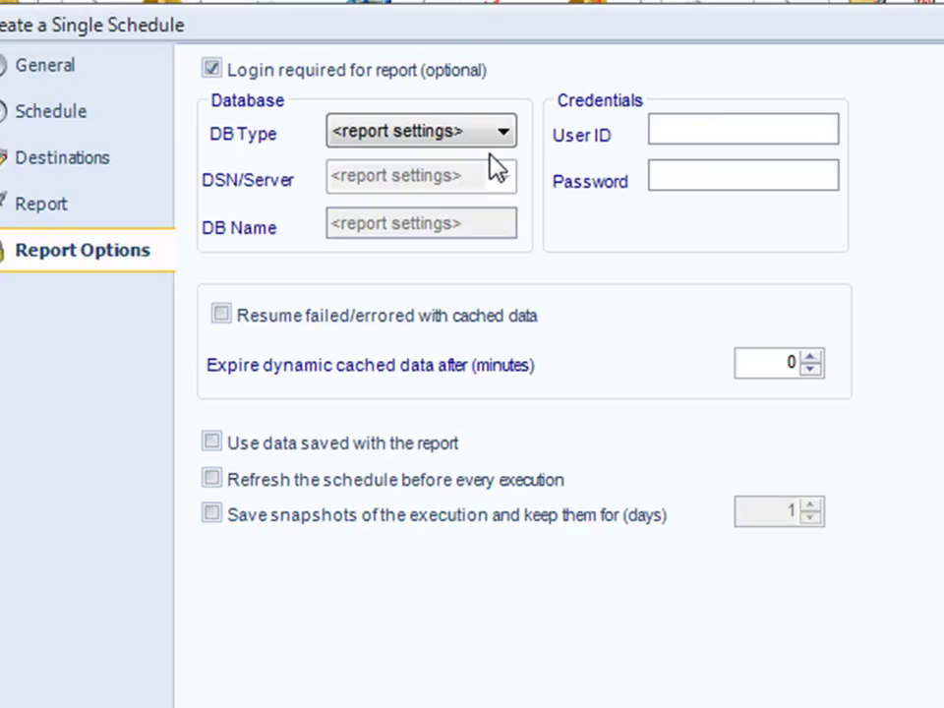
- Enter the database user ID and password, use data saved with the report, then untick login required
click(742, 128)
key(Tab)
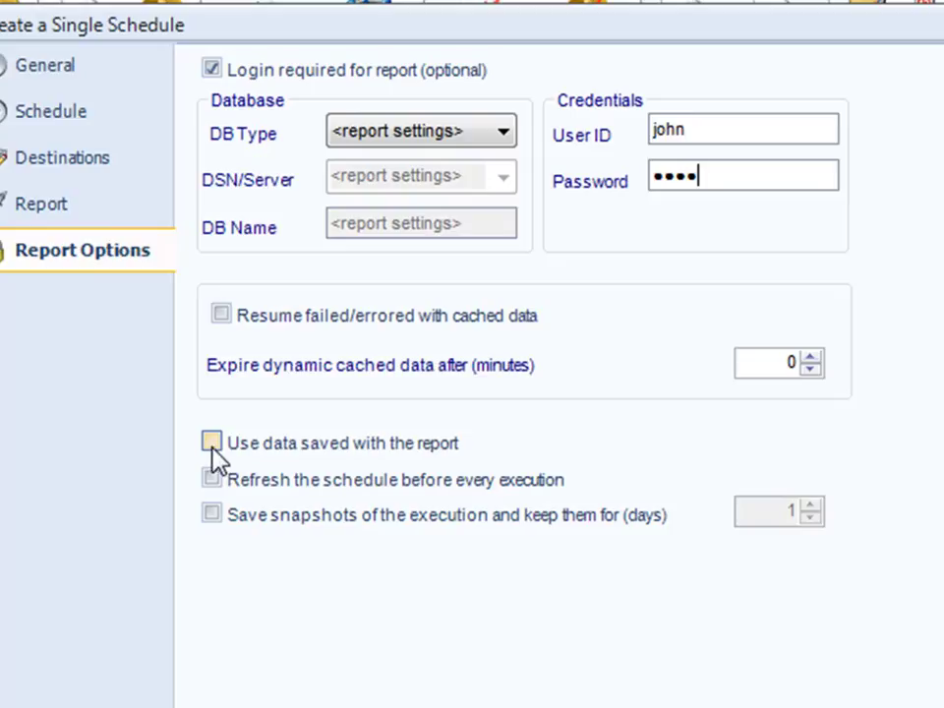
click(212, 445)
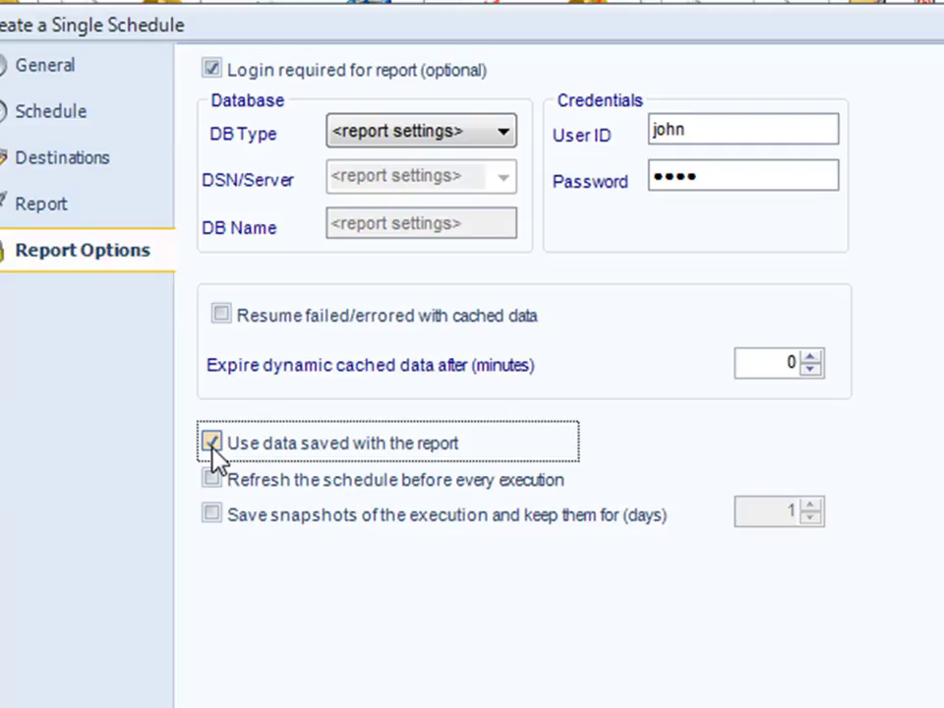
click(211, 70)
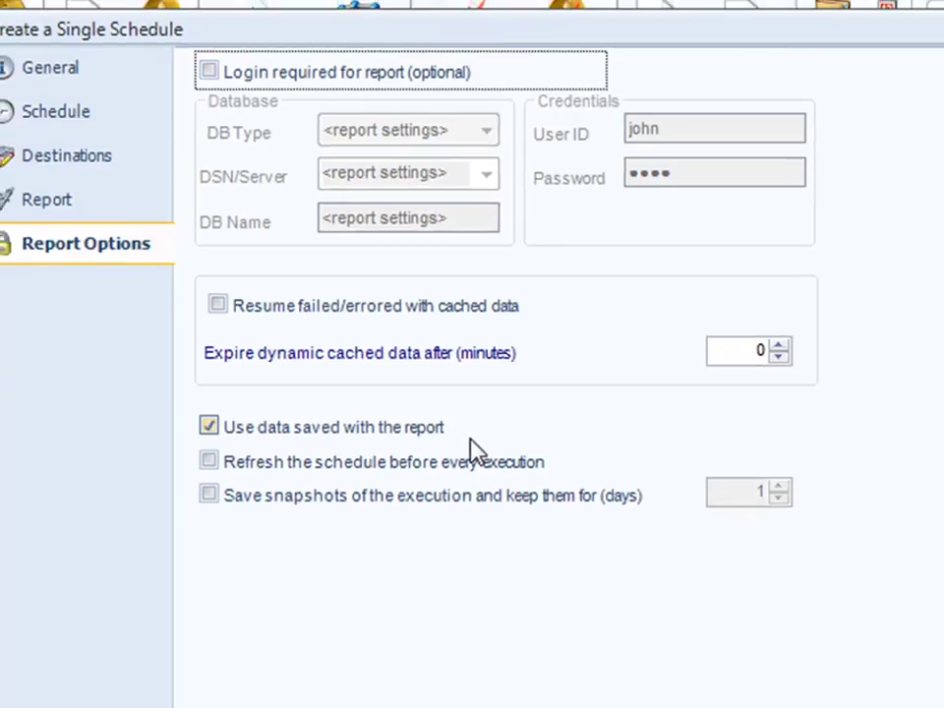
- Refresh the schedule before every execution and set a manual 60-minute error timeout
click(537, 479)
click(943, 707)
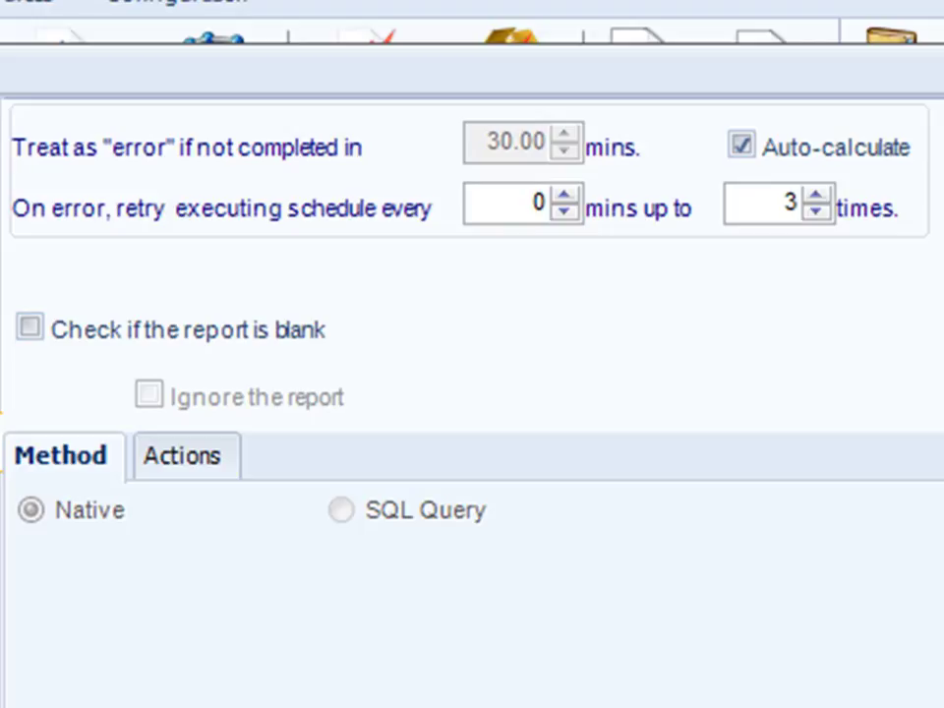
click(741, 144)
drag(485, 143, 616, 142)
text(60)
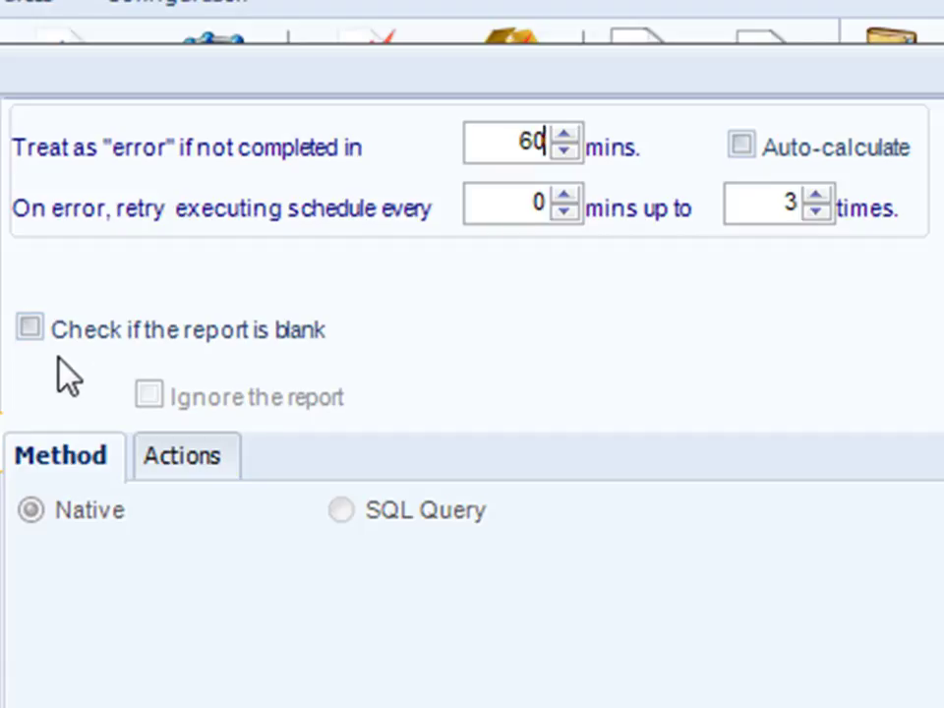
- Retry the failed schedule every 30 minutes, up to 10 times
drag(516, 205, 574, 208)
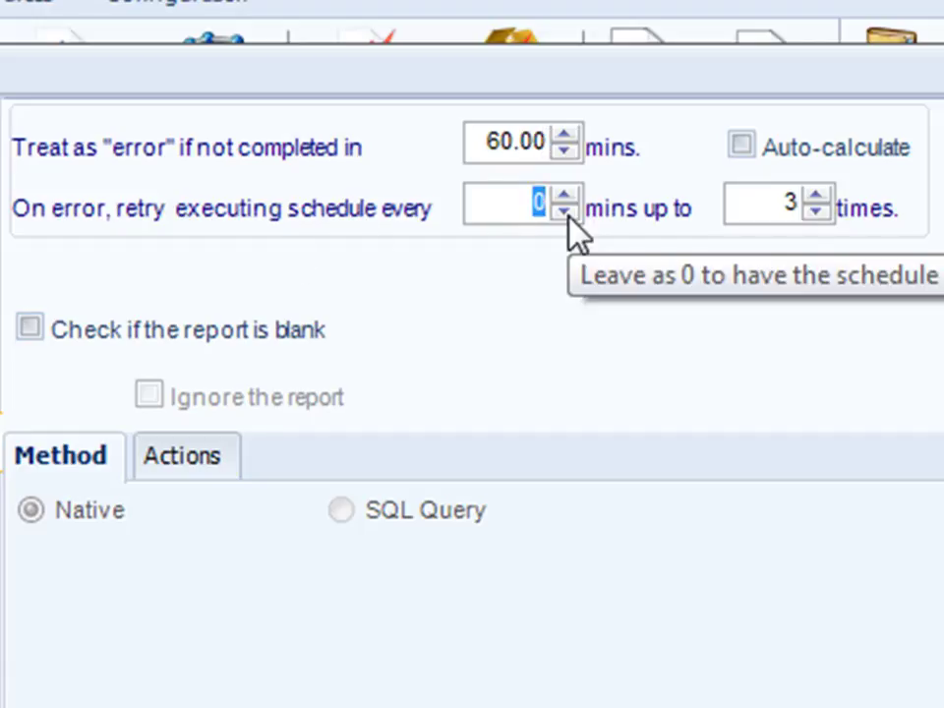
text(30)
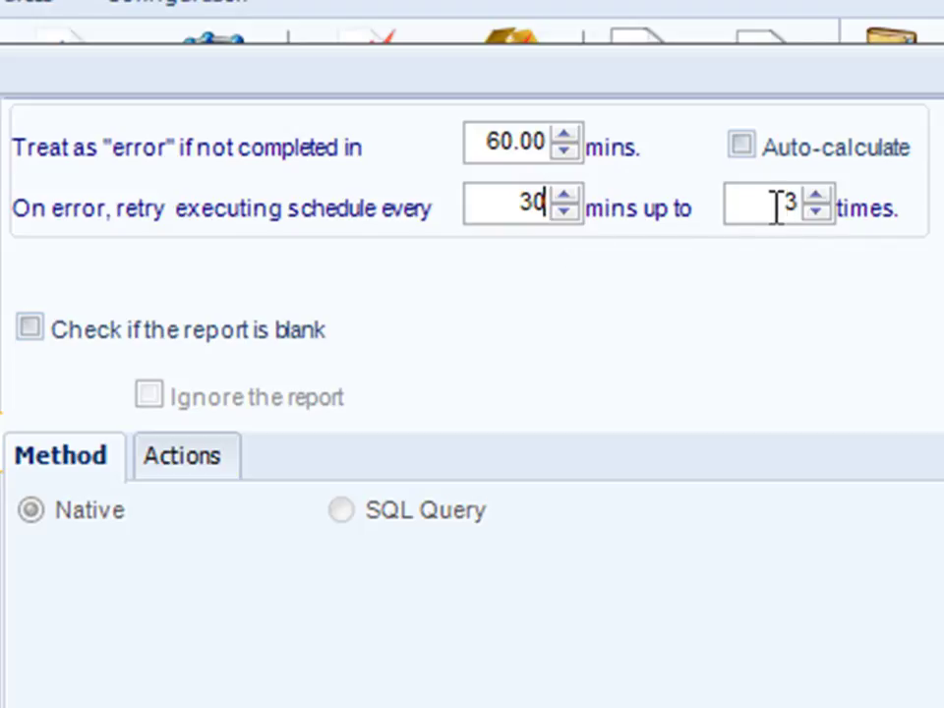
drag(777, 206, 833, 213)
text(10)
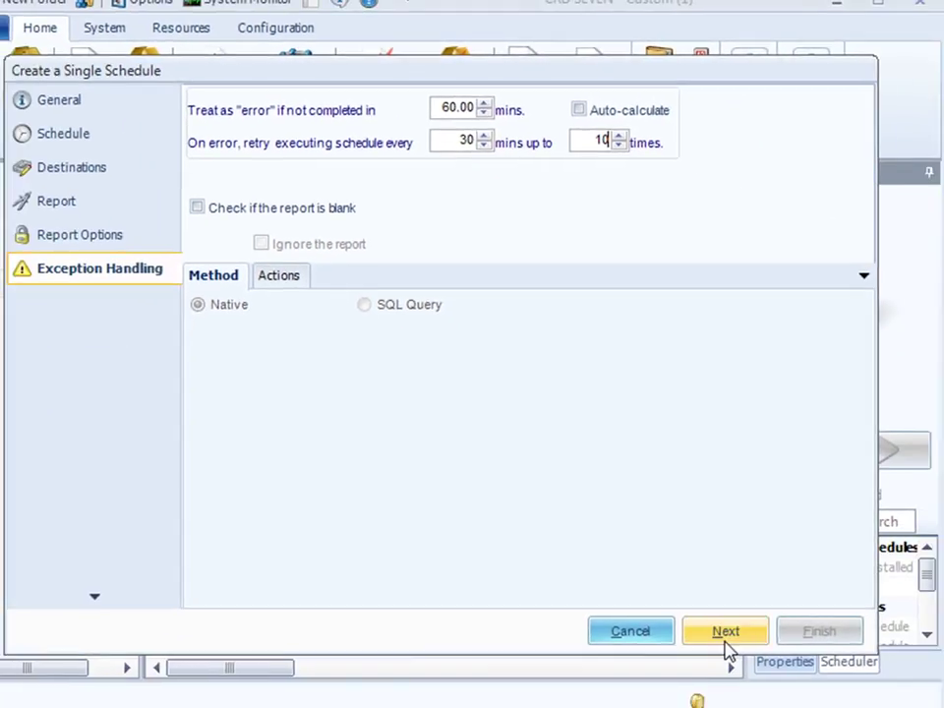
- Scroll through the Custom Tasks tree and continue without adding any tasks
click(726, 631)
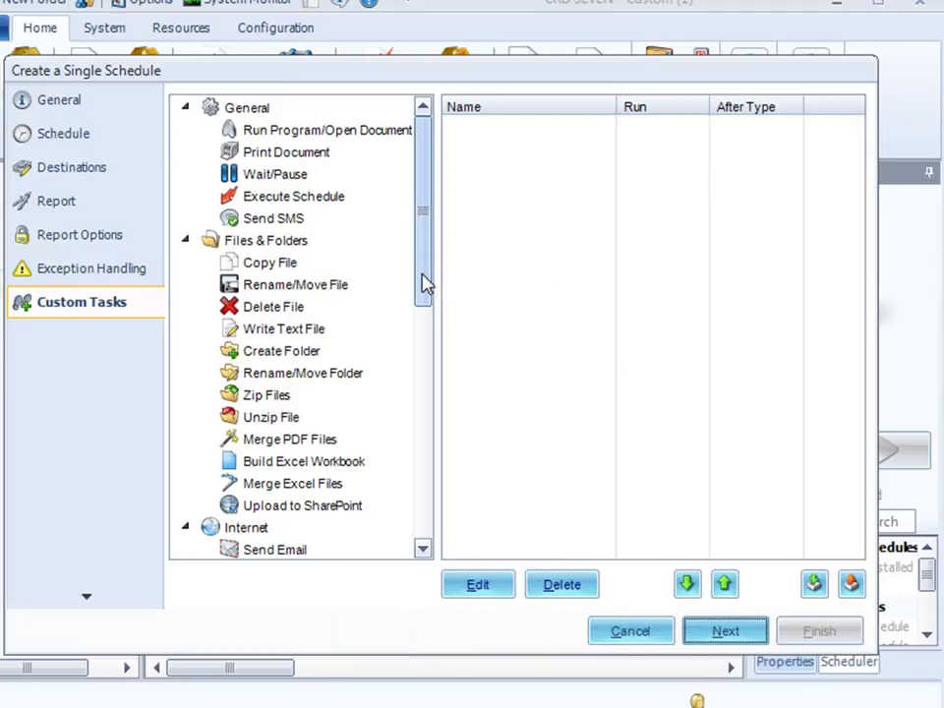
drag(424, 280, 389, 508)
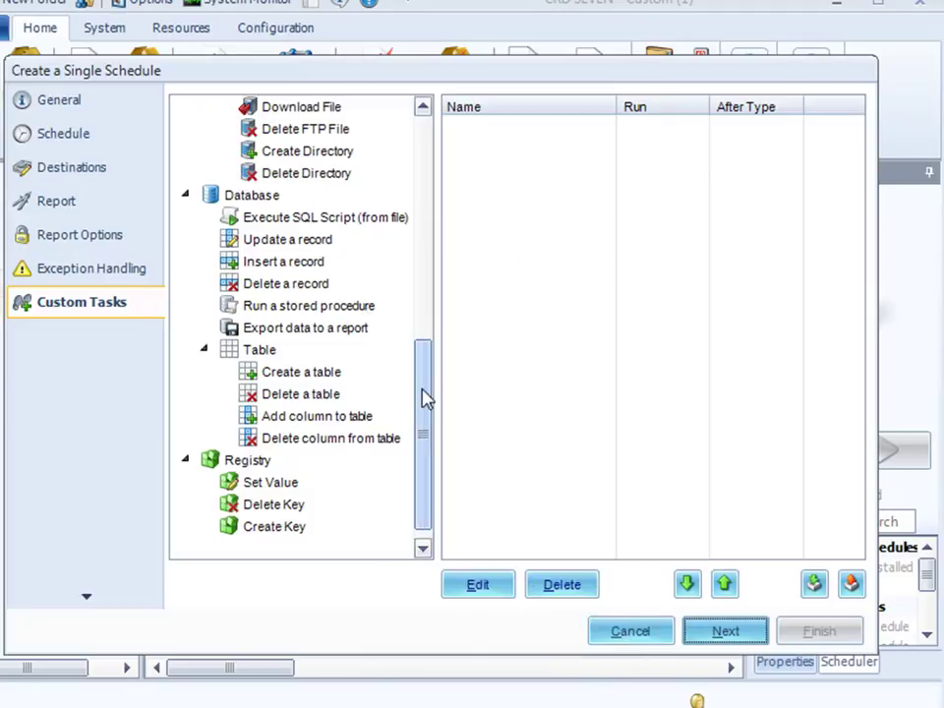
drag(430, 398, 433, 173)
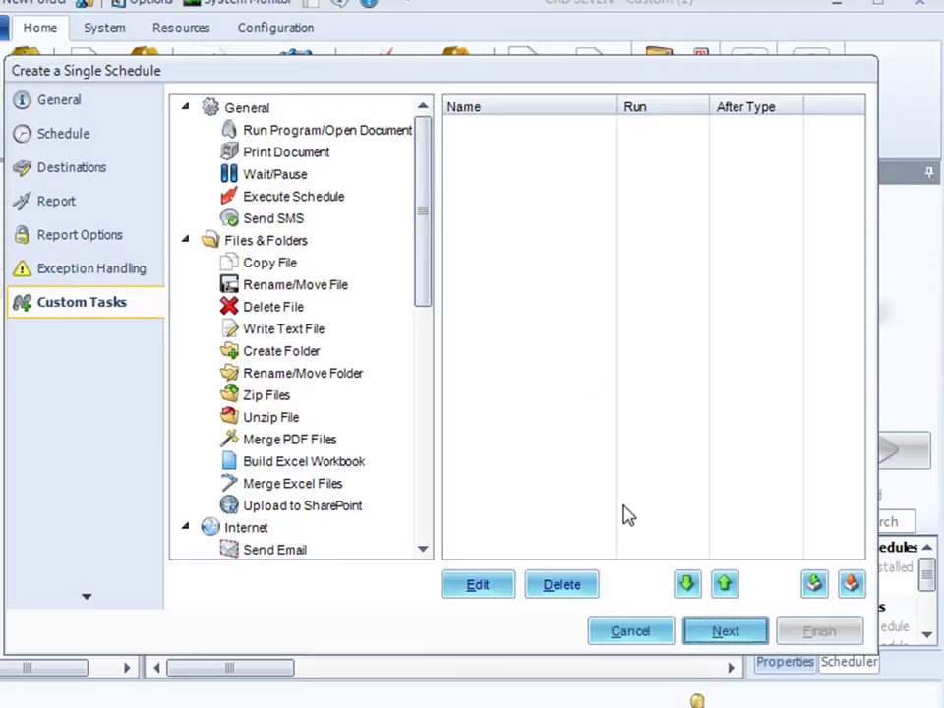
click(739, 637)
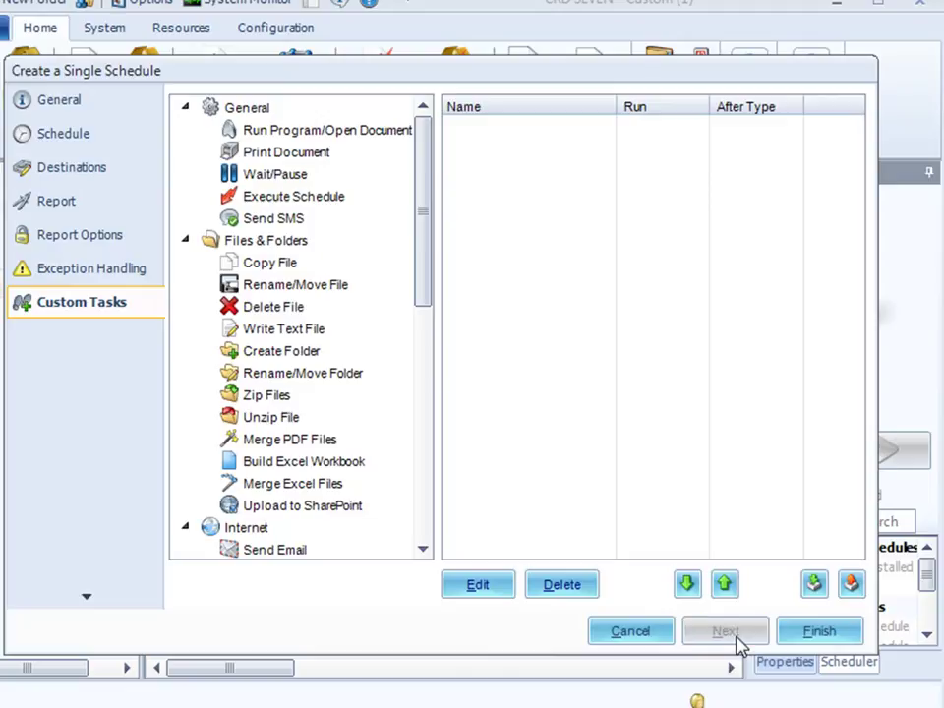
- Finish the wizard, widen the Name column, and right-click the Orders By Month schedule
click(822, 634)
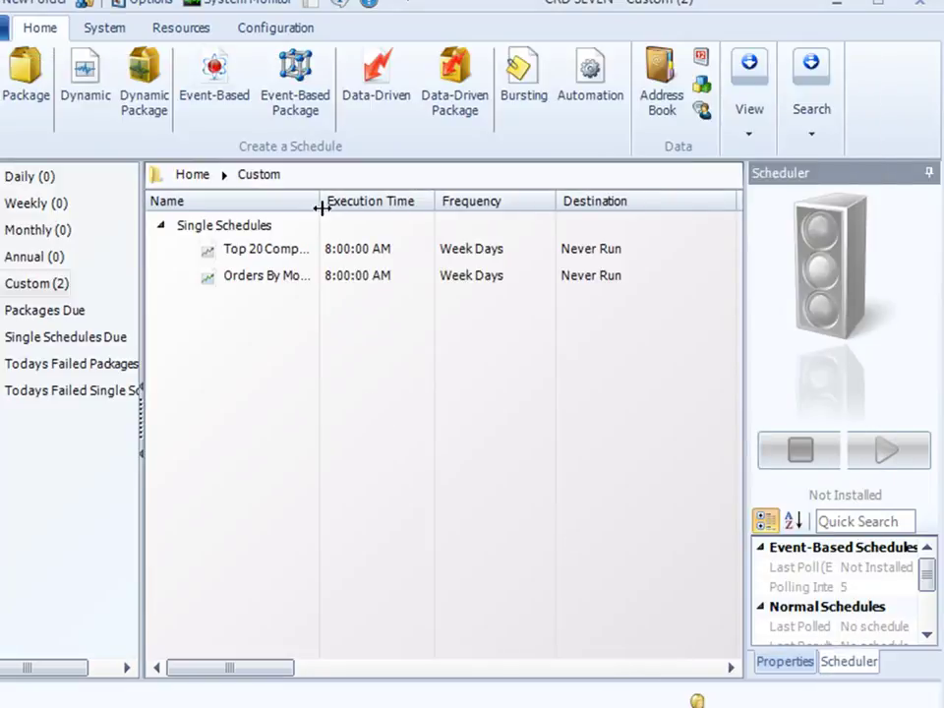
drag(323, 210, 381, 206)
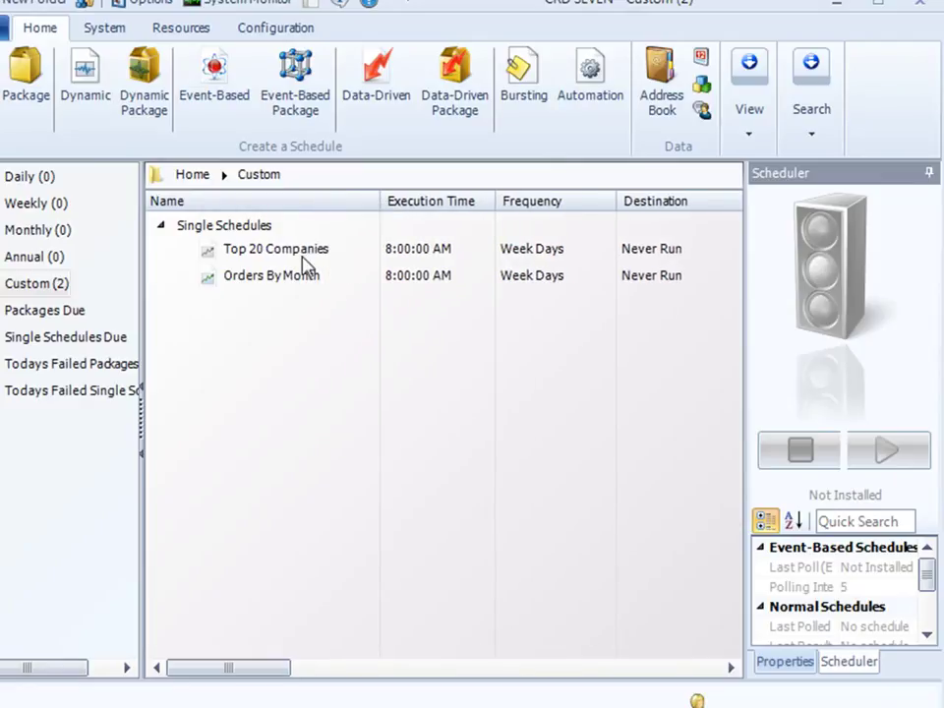
click(289, 284)
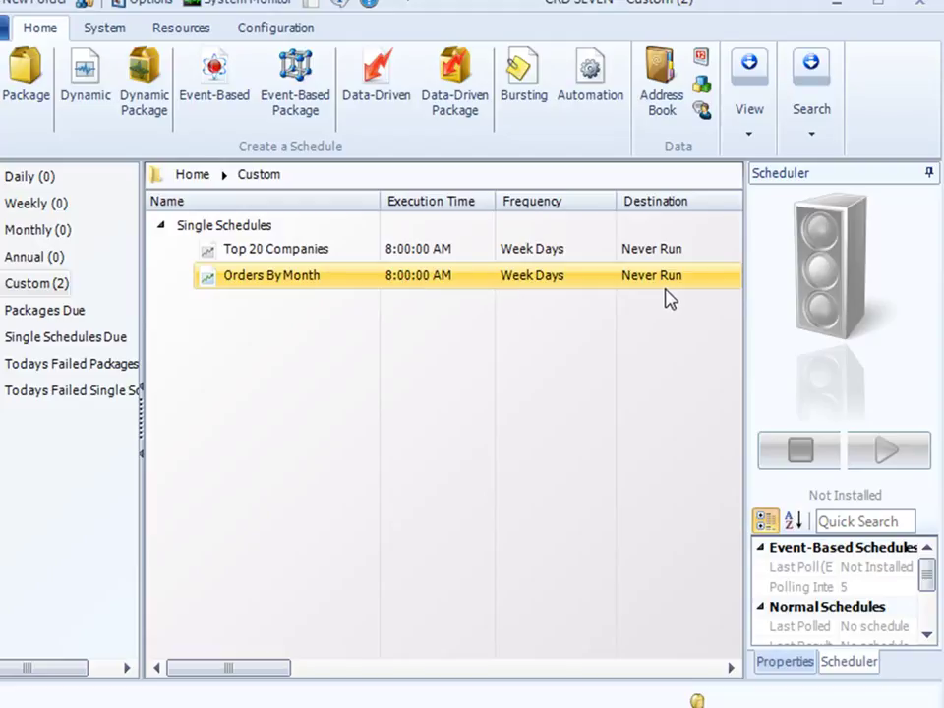
right_click(256, 291)
- Open Orders By Month's properties and review its Schedule, Report, Report Options and Destinations pages
click(286, 298)
drag(442, 101, 314, 86)
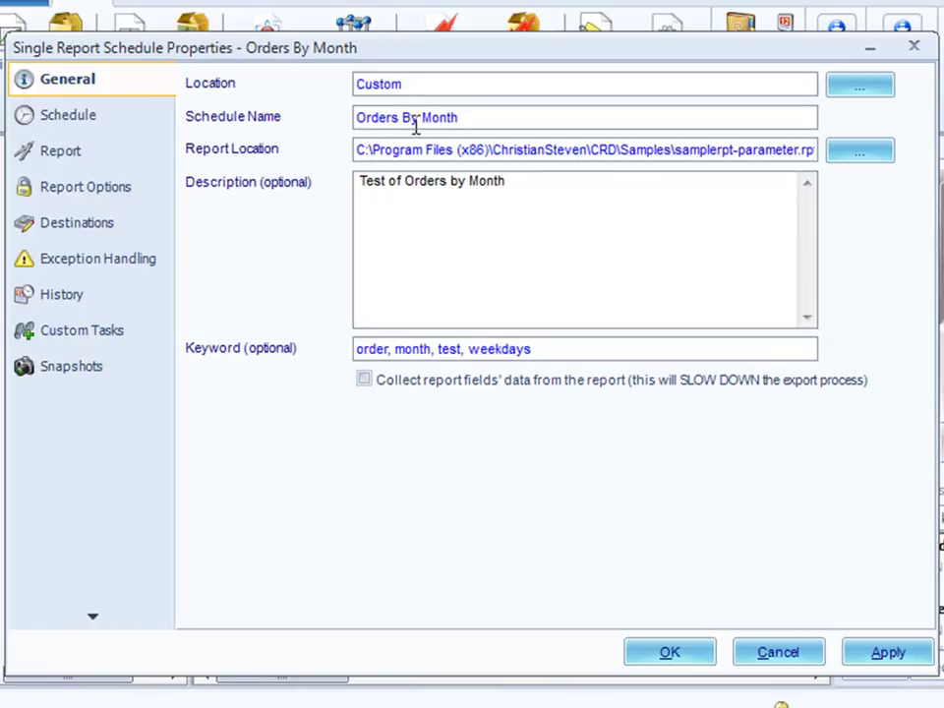
click(89, 116)
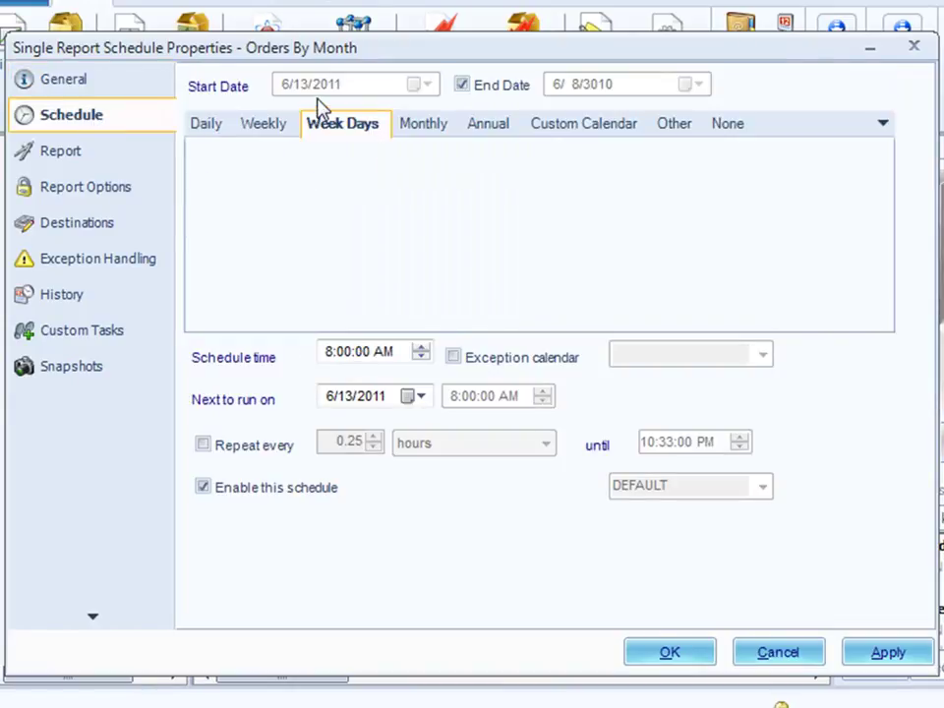
click(59, 156)
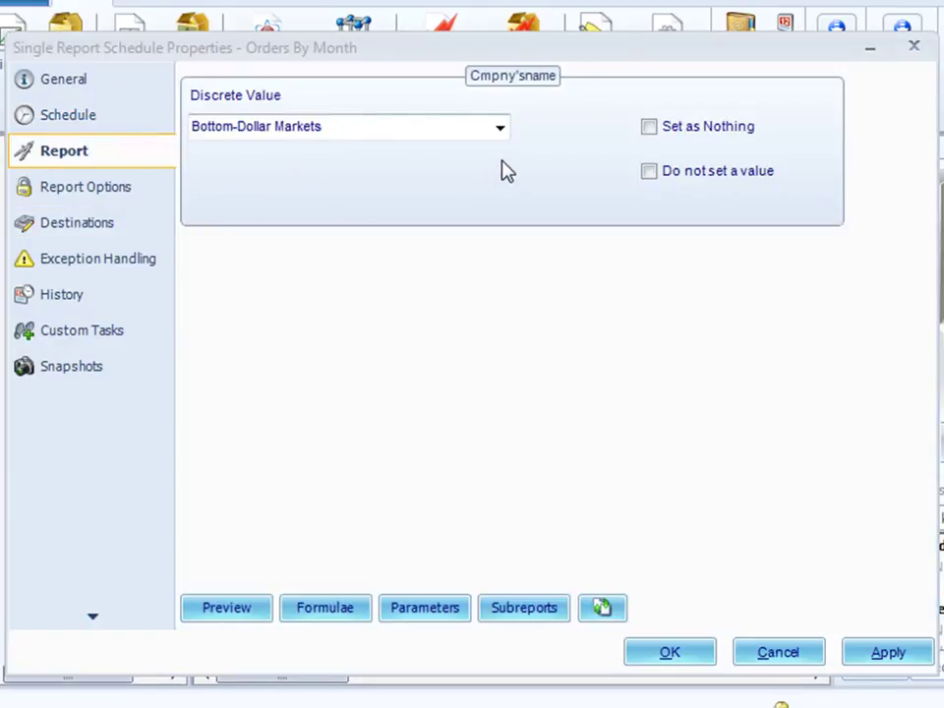
click(102, 194)
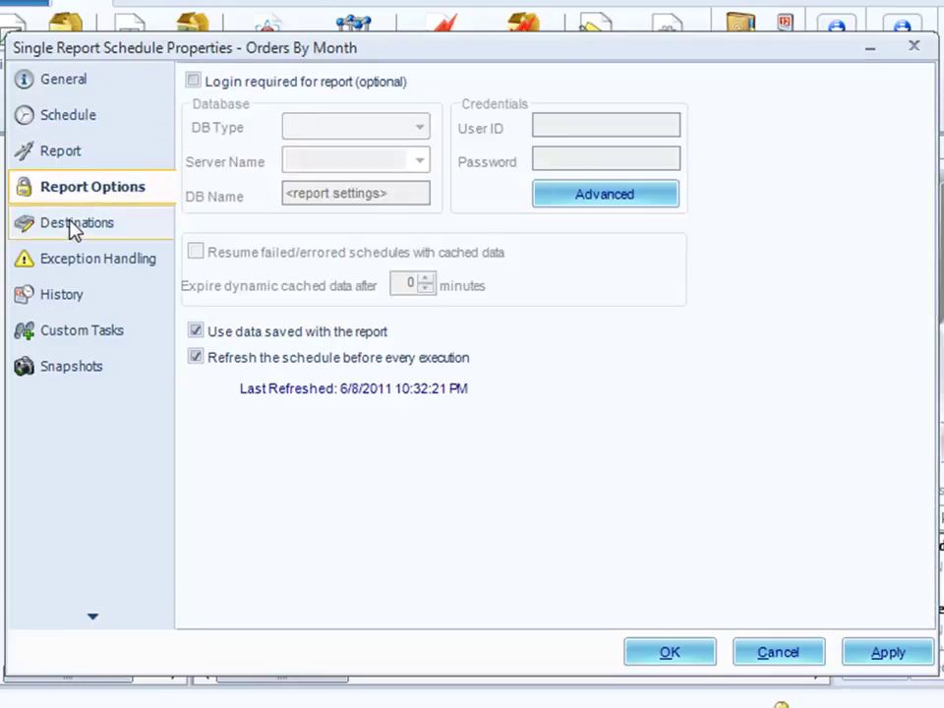
click(73, 233)
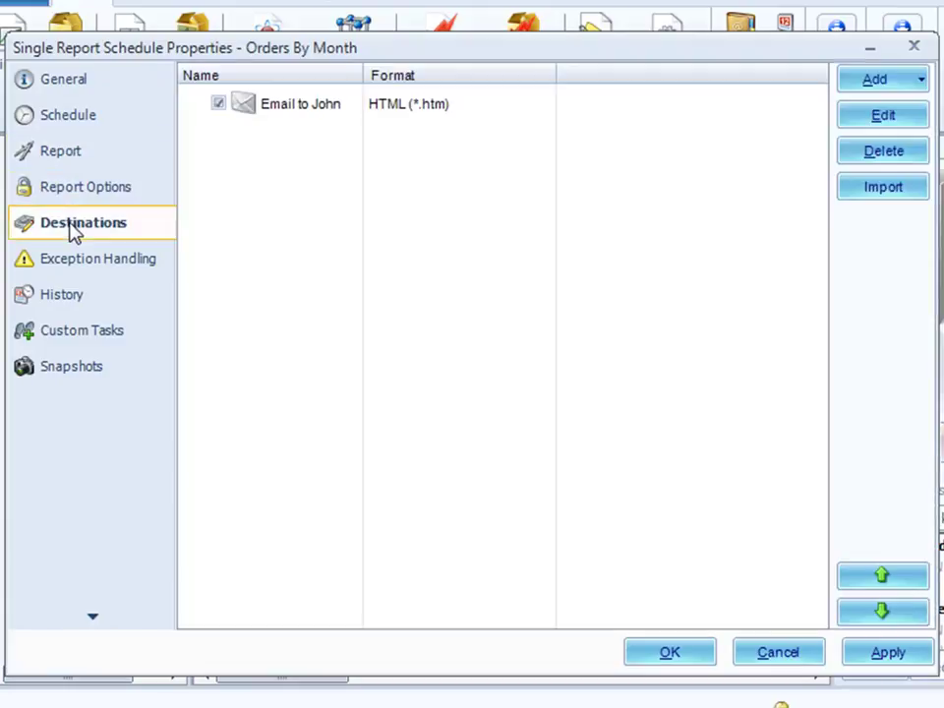
- Check the email destination's format, file naming and zip settings, then view Exception Handling
click(297, 111)
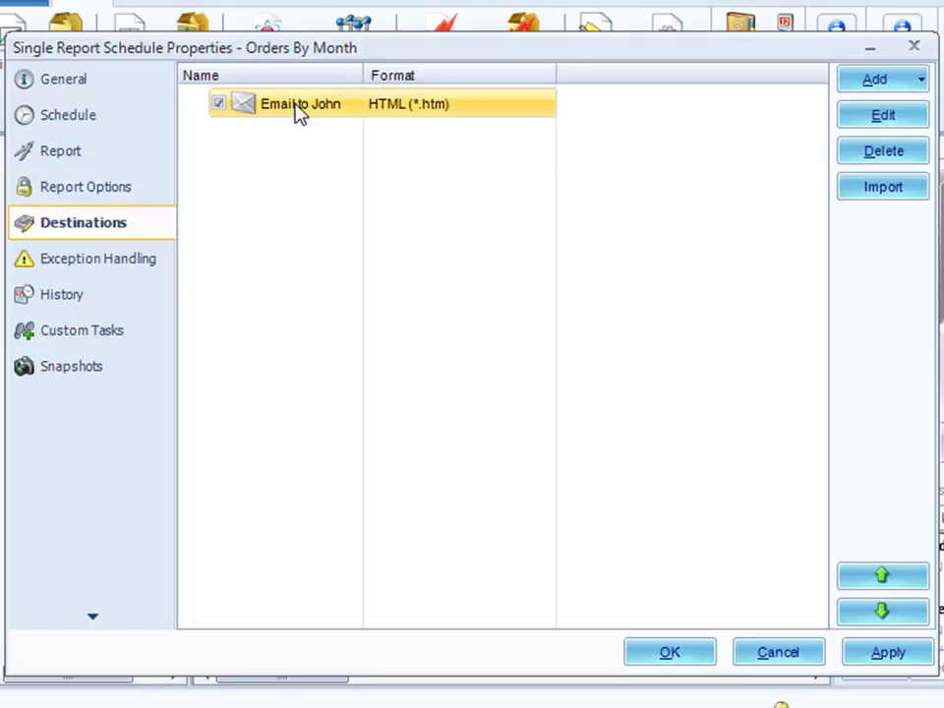
double_click(300, 112)
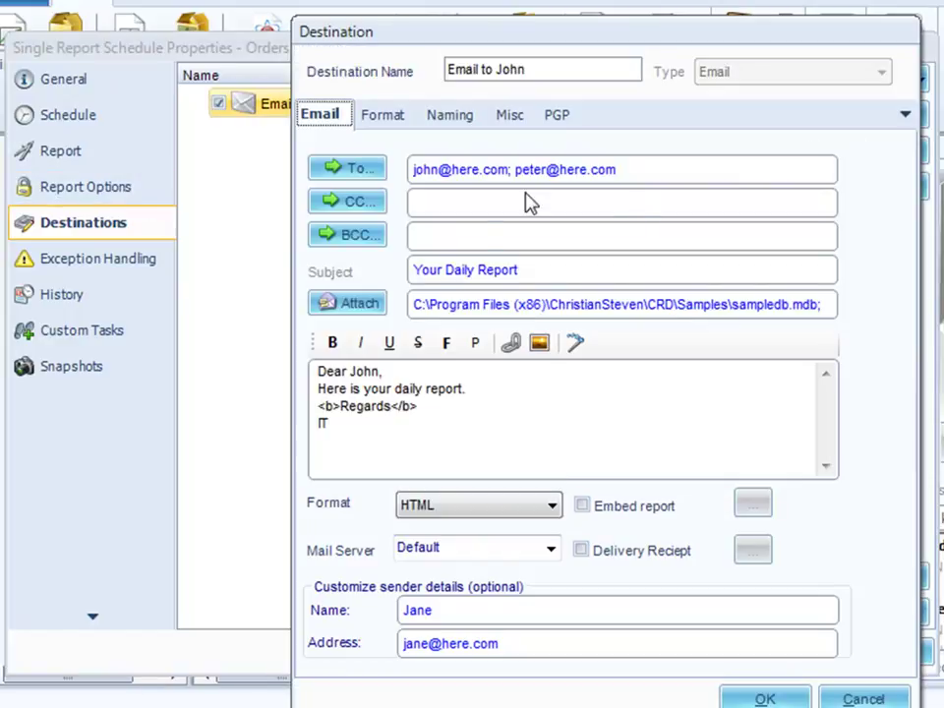
click(387, 126)
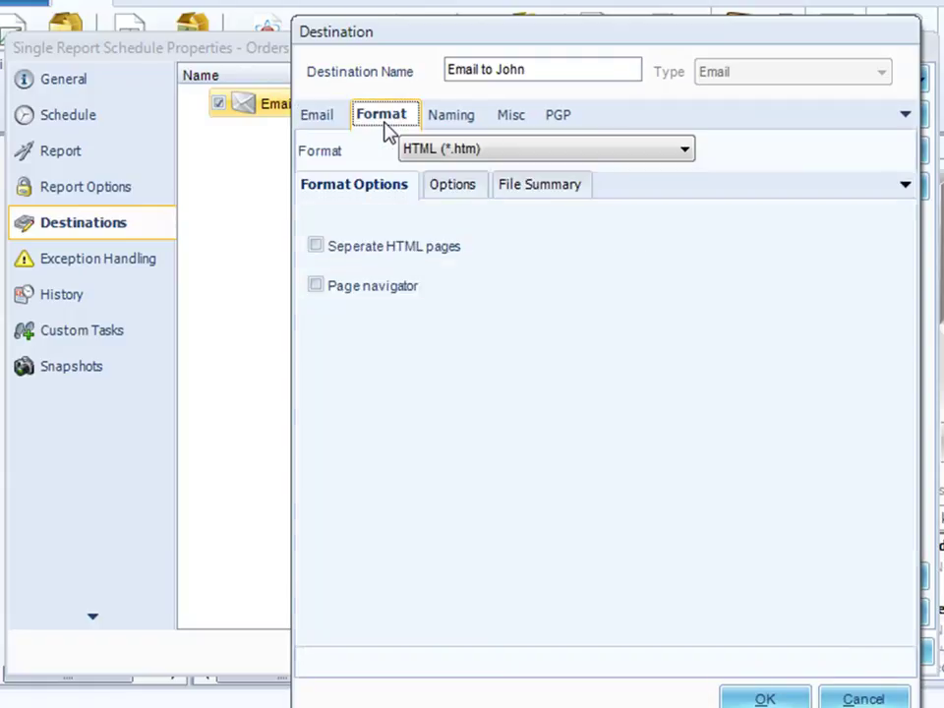
click(476, 119)
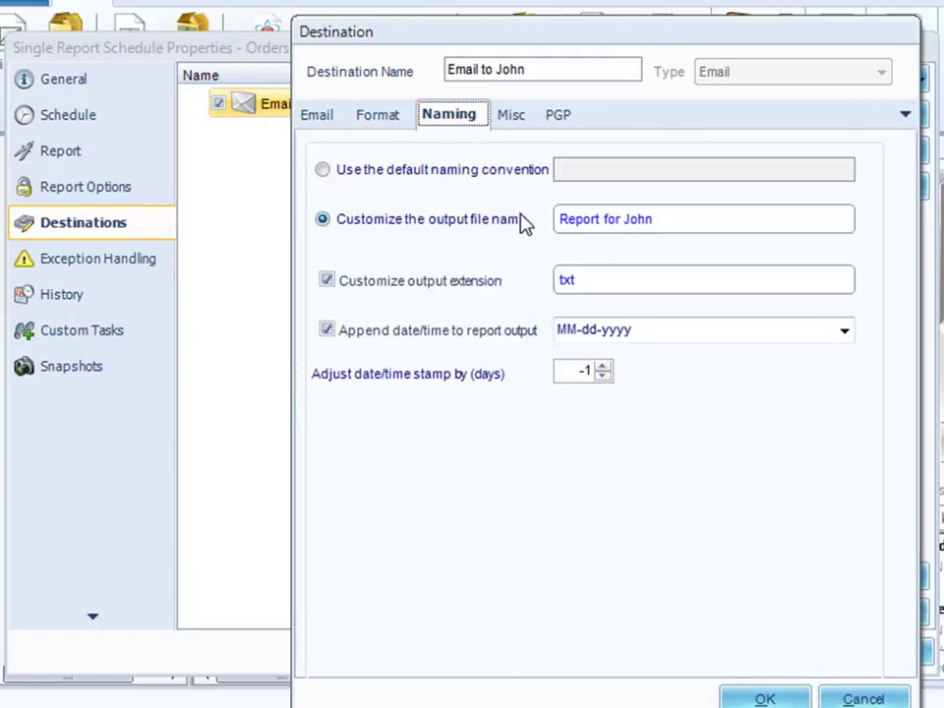
click(524, 123)
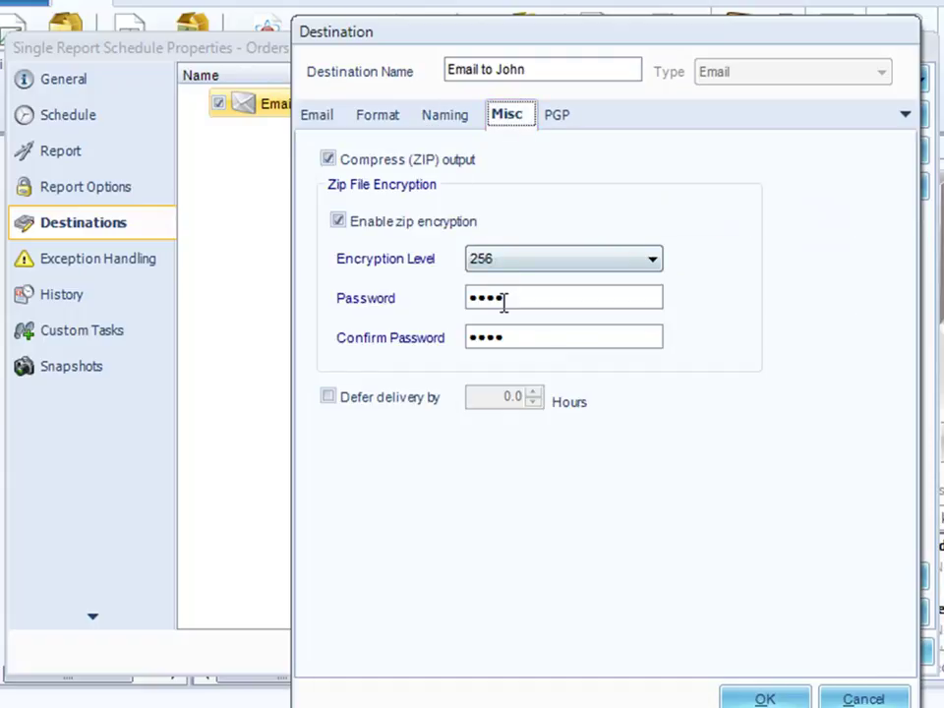
click(863, 698)
click(98, 264)
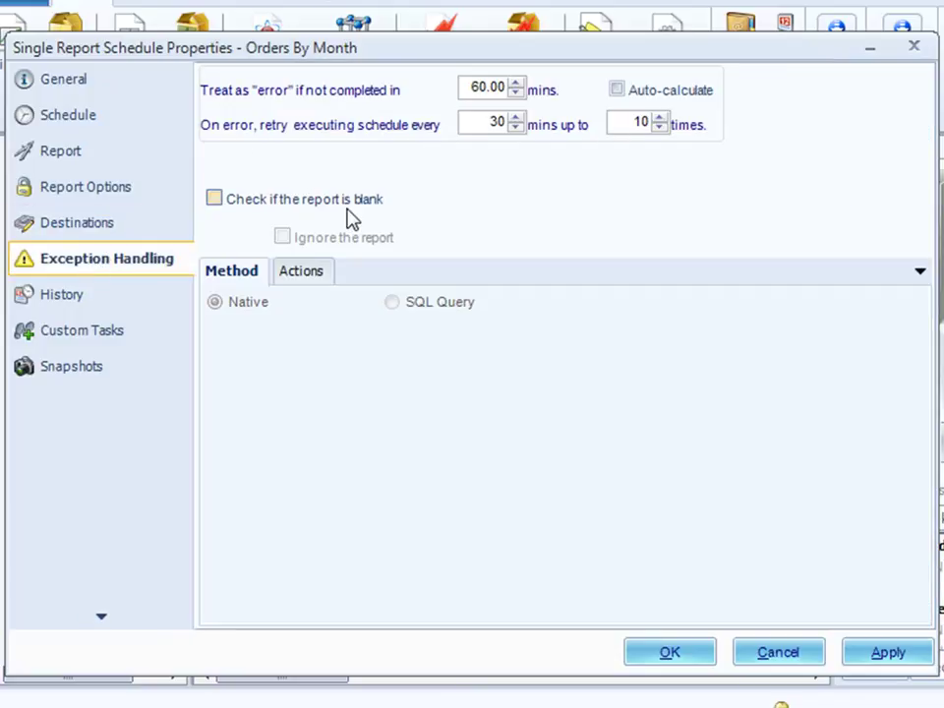
- Confirm the Snapshots page shows snapshots disabled, then save the Orders By Month properties
click(68, 366)
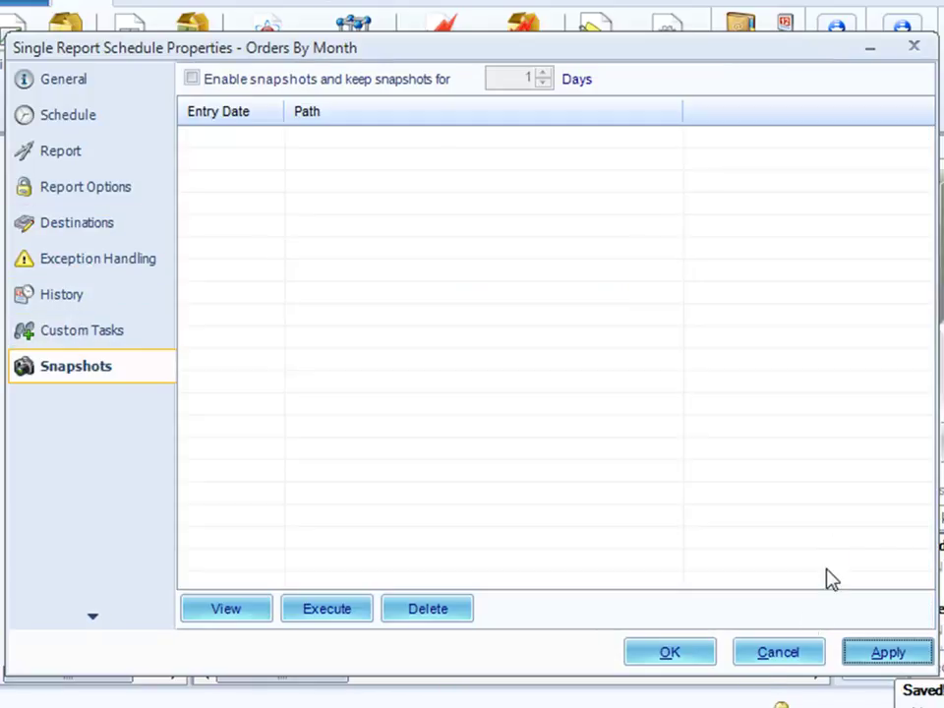
click(683, 656)
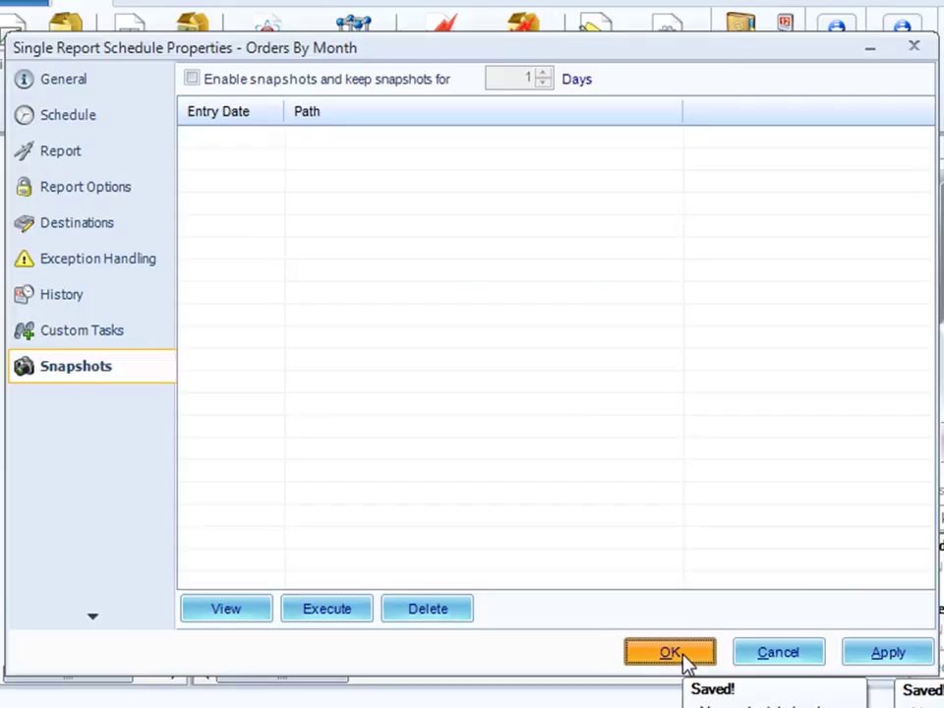